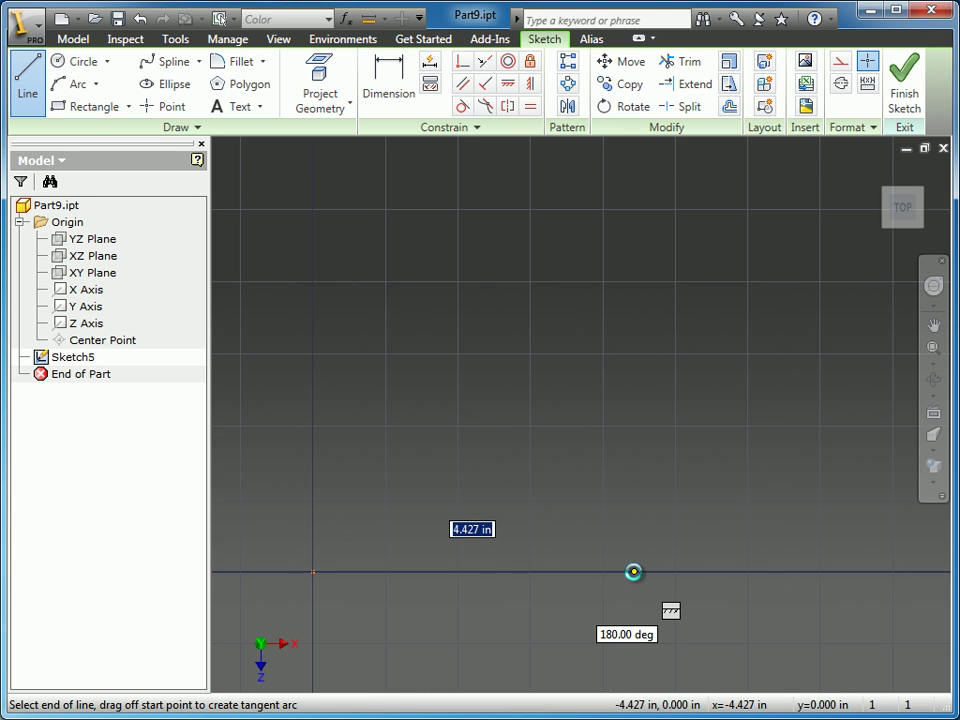
Place the bottom-right end and top-left corner, then close the outline back at the origin
click(634, 571)
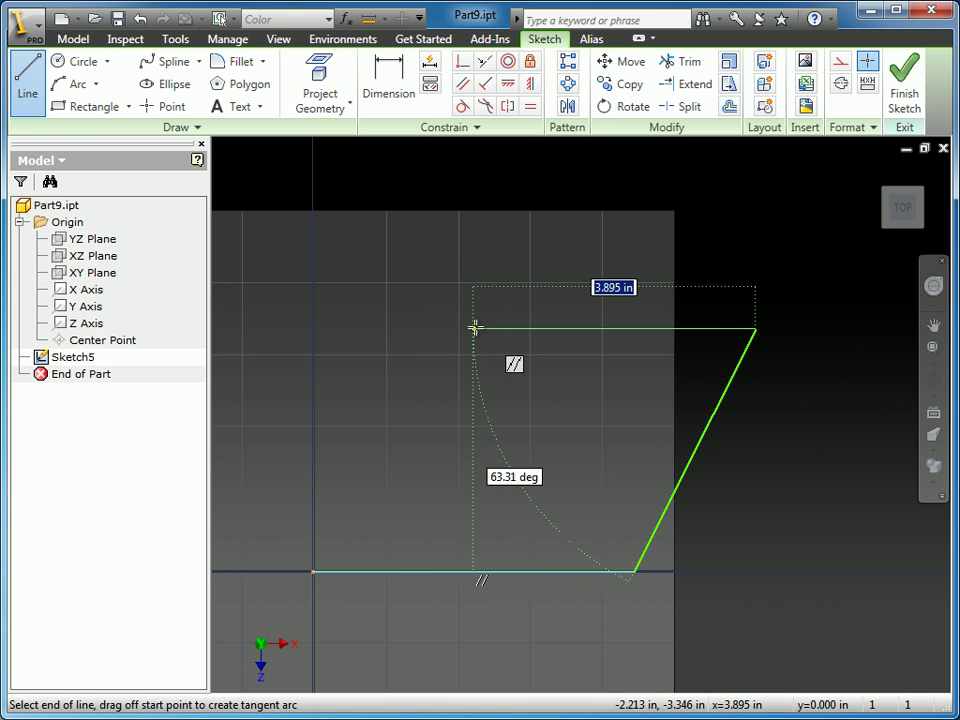
click(445, 329)
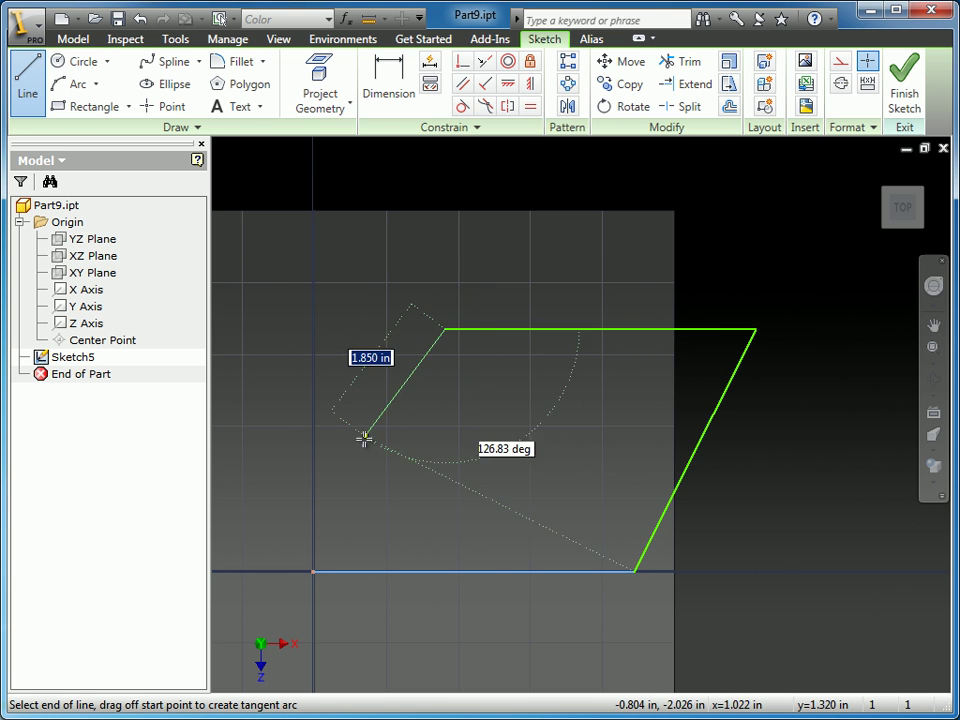
click(314, 571)
End the Line tool, select the bottom line, and show all constraints (F8)
right_click(568, 424)
click(595, 437)
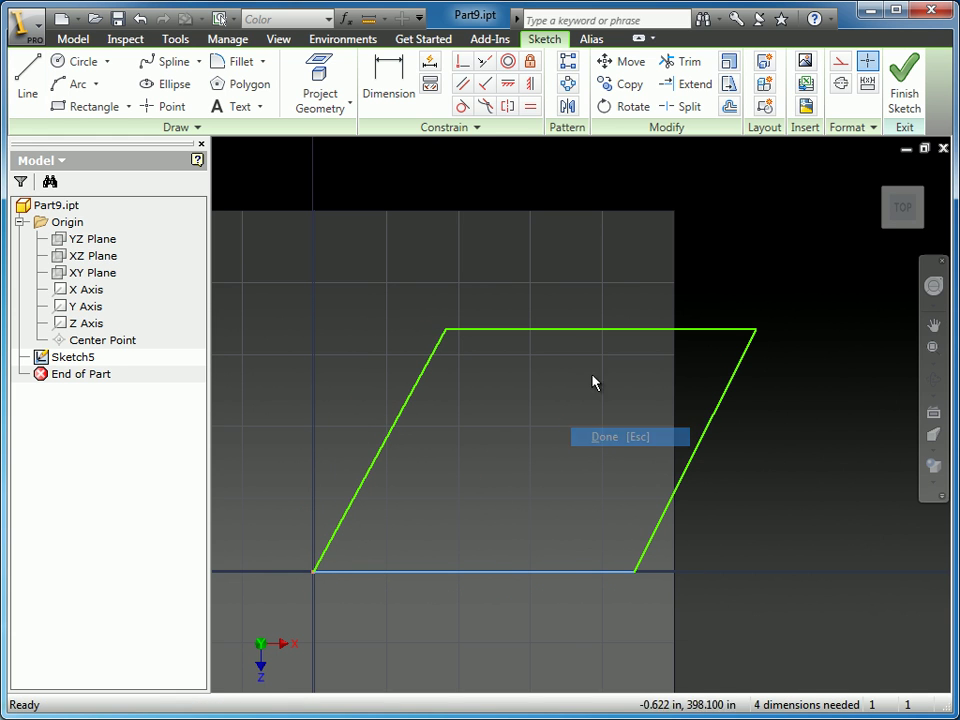
click(556, 572)
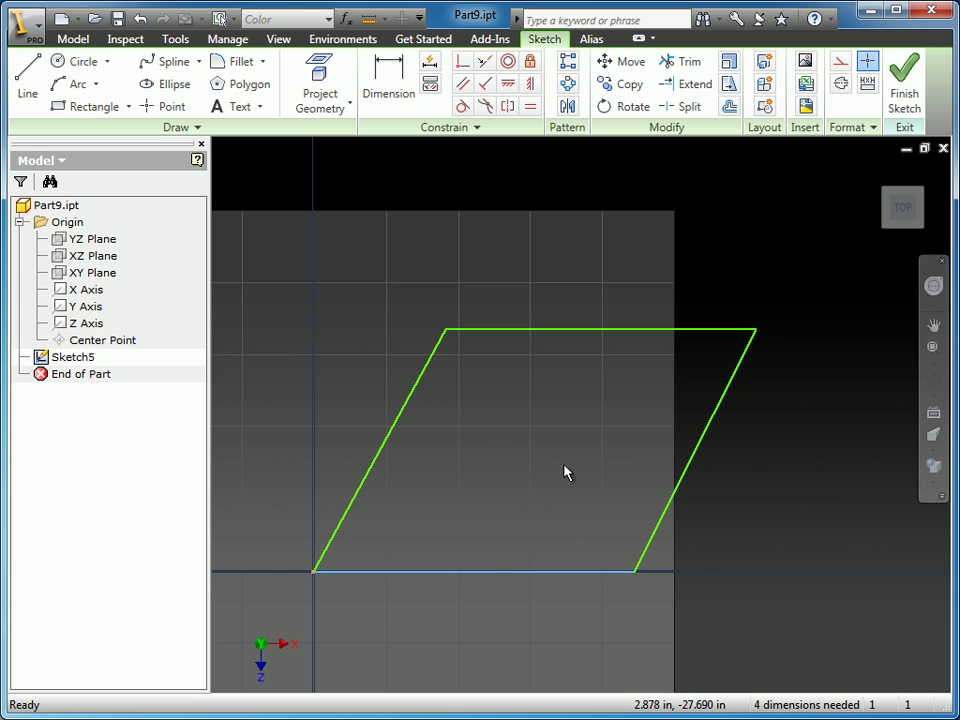
right_click(488, 386)
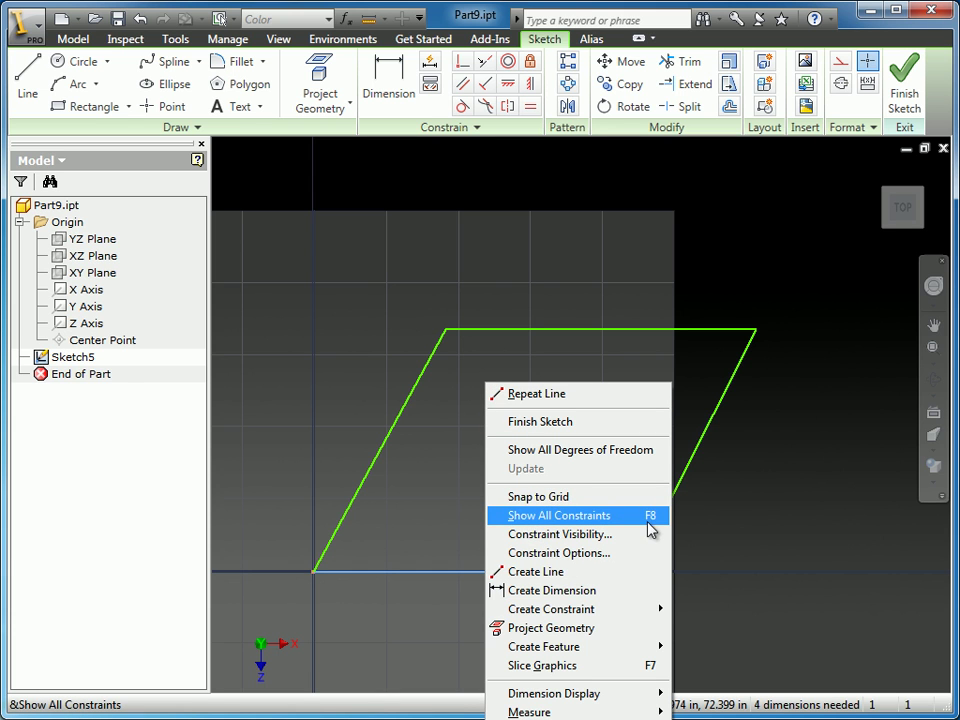
click(581, 517)
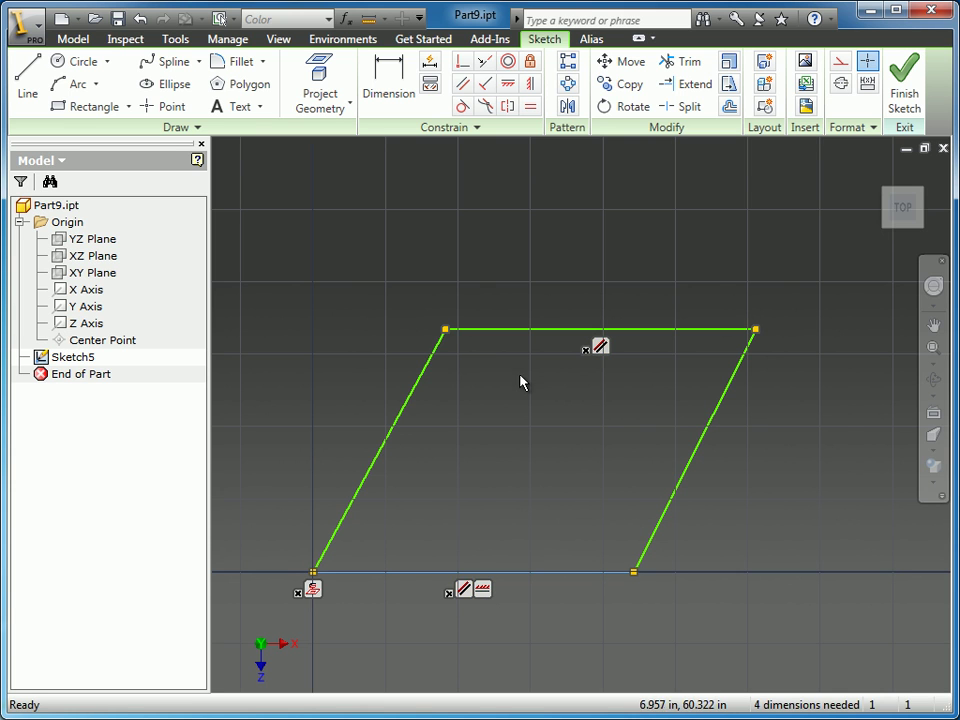
Delete the bottom line's horizontal constraint and drag the lower-right corner upward to skew it
click(483, 592)
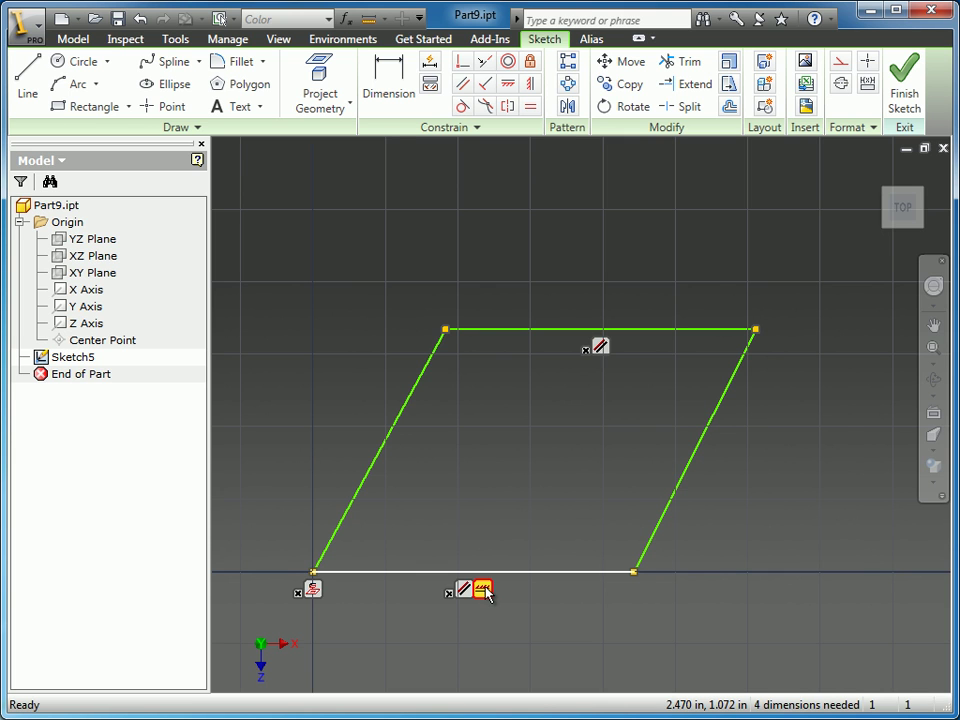
right_click(485, 592)
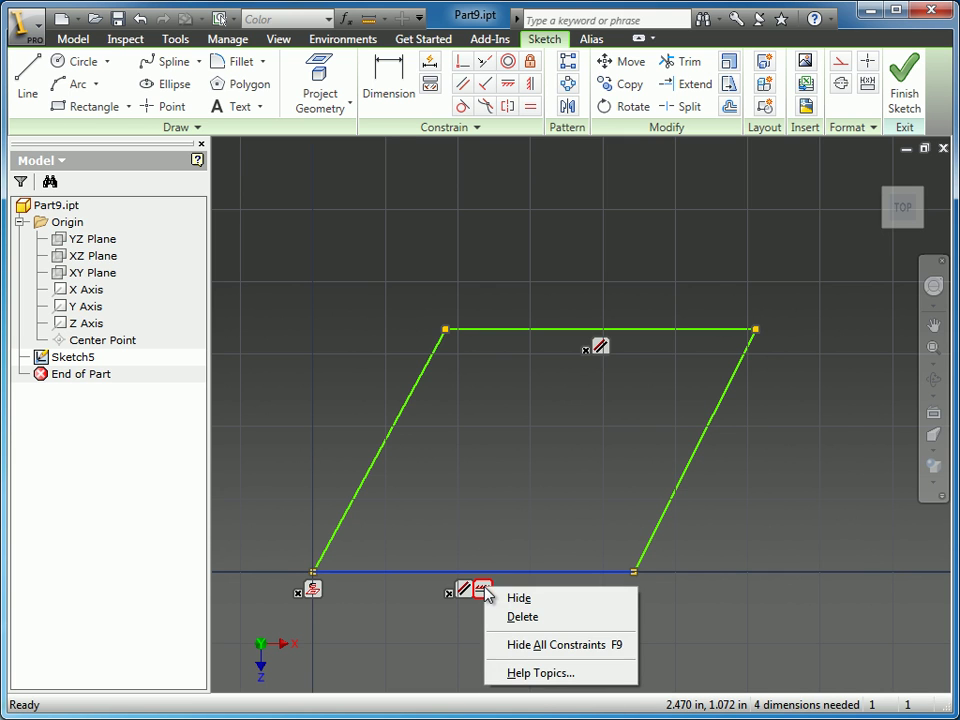
click(525, 622)
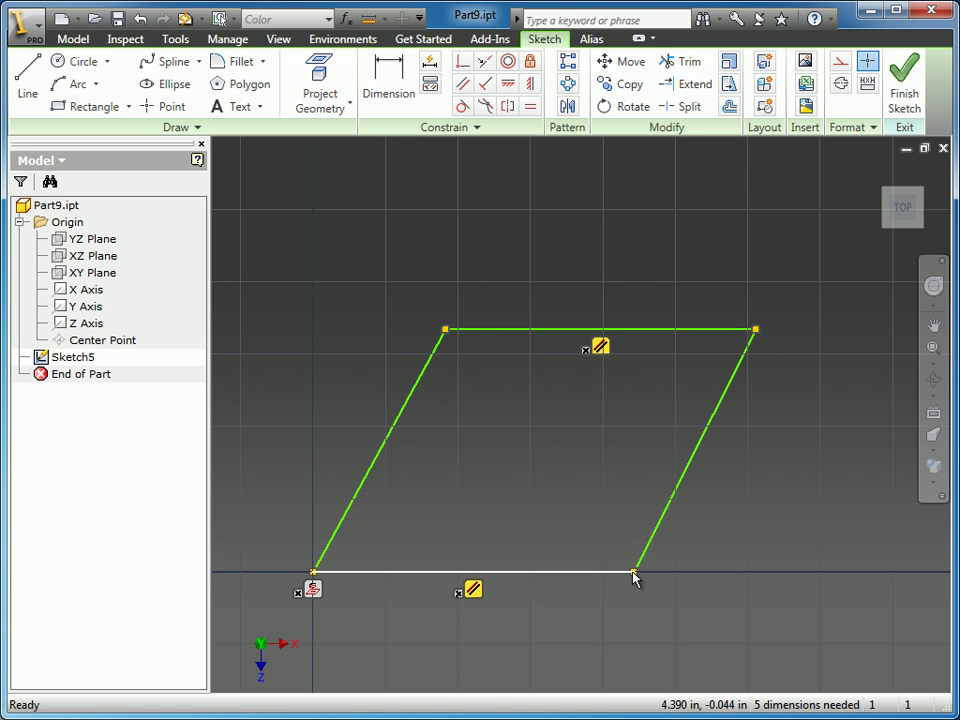
mouse_move(634, 574)
mouse_down()
mouse_move(628, 538)
mouse_move(602, 519)
mouse_move(624, 566)
mouse_move(632, 555)
mouse_move(624, 525)
mouse_move(606, 506)
mouse_move(624, 493)
mouse_move(666, 505)
mouse_move(666, 515)
mouse_move(600, 480)
mouse_move(627, 496)
mouse_up()
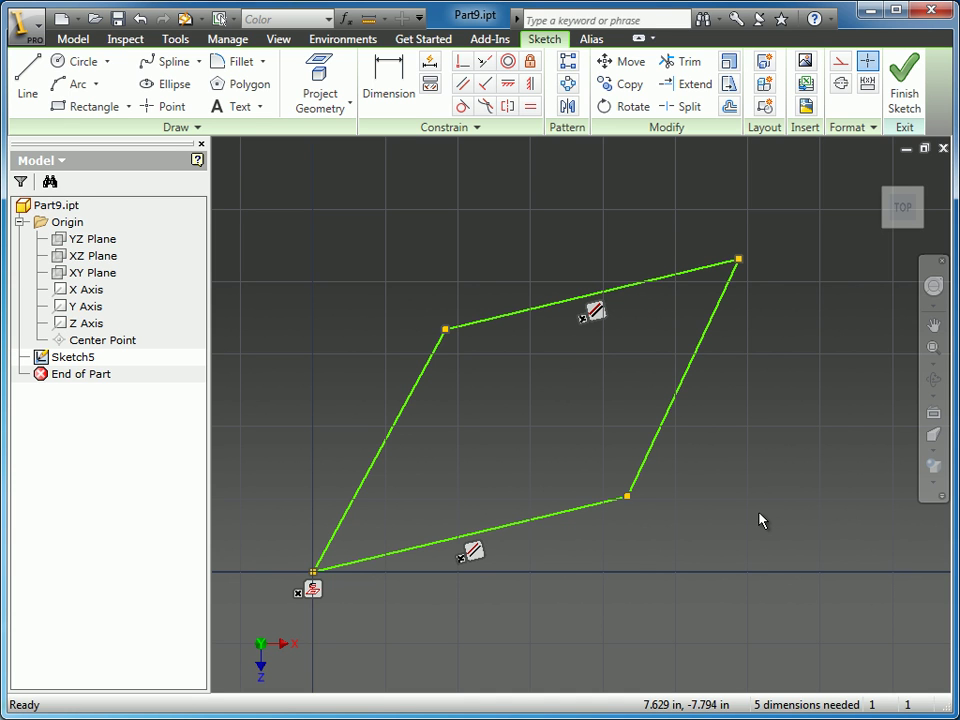
Constrain the bottom line horizontal and show all sketch constraints
click(509, 87)
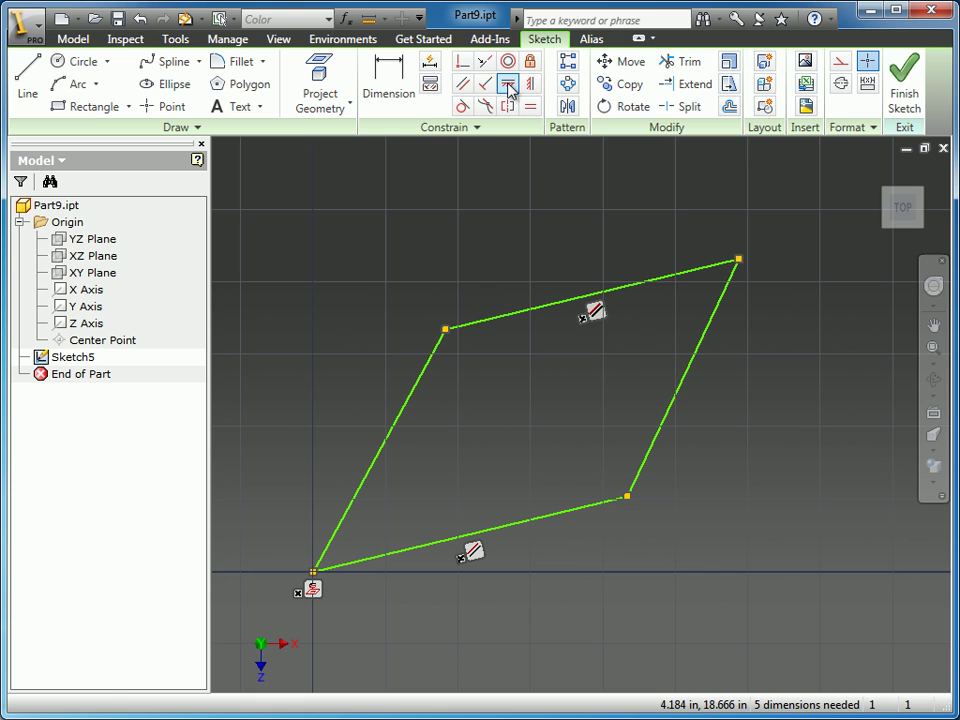
click(539, 523)
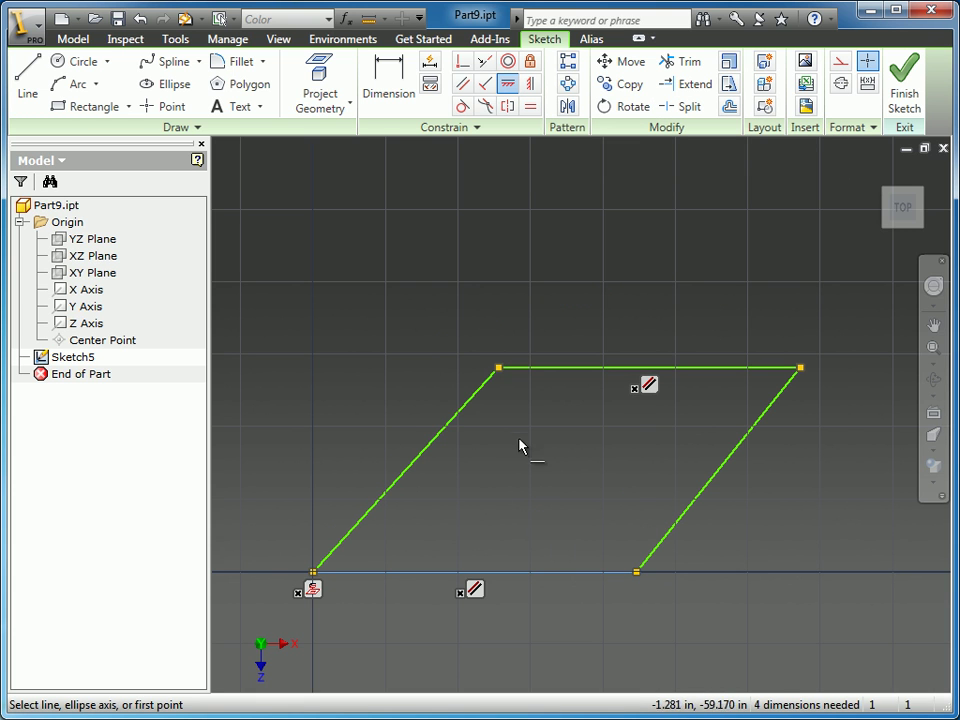
right_click(516, 374)
click(540, 386)
right_click(544, 425)
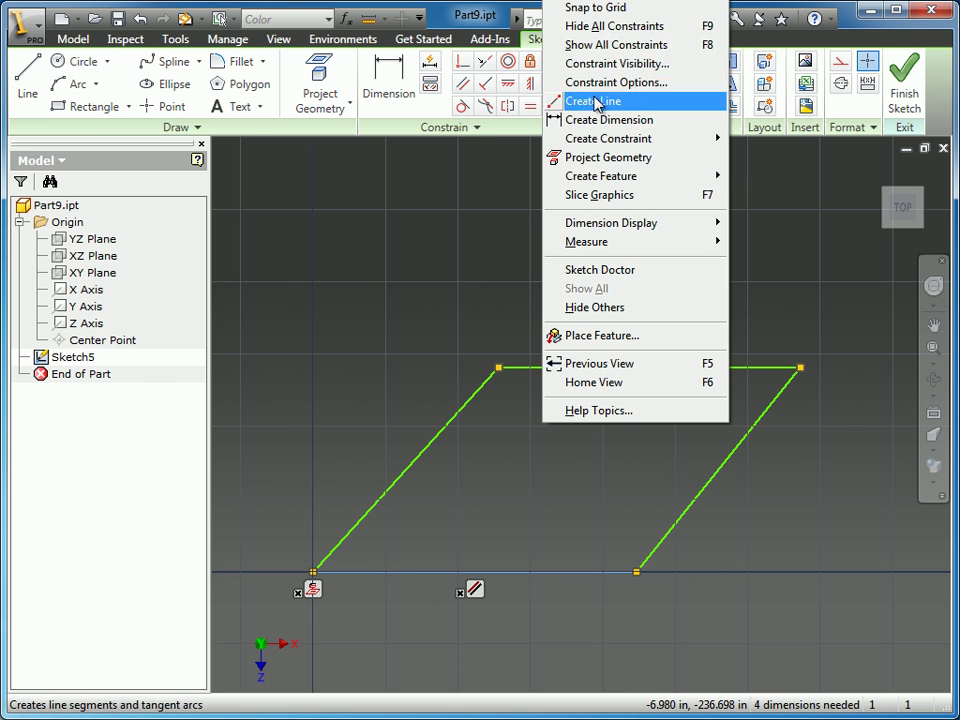
click(630, 45)
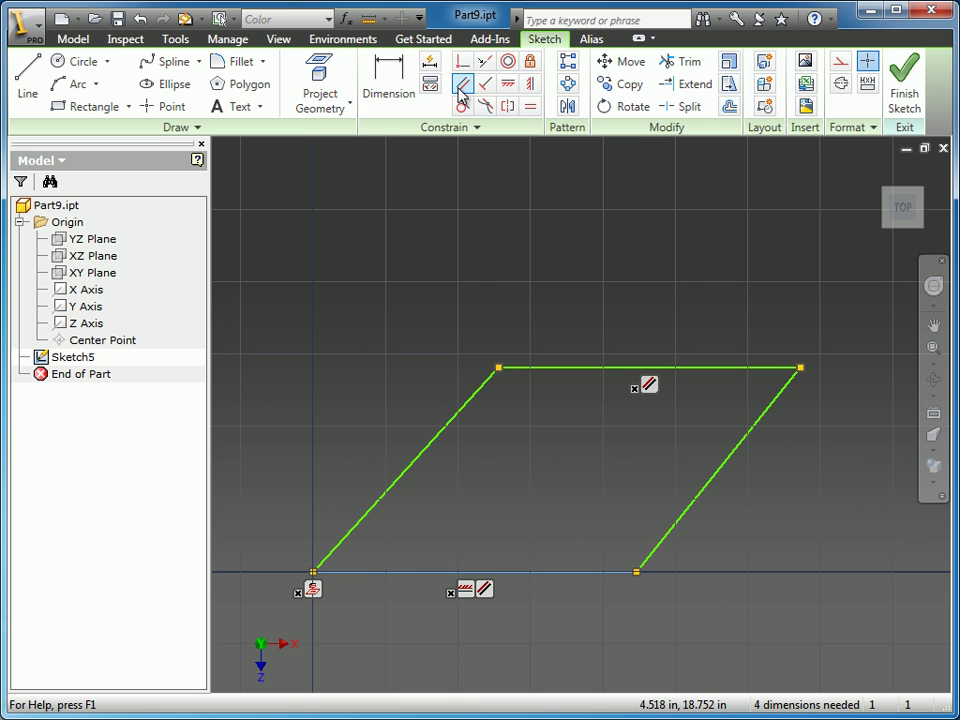
Make the left side parallel to the right side and display both sides' constraints
click(461, 88)
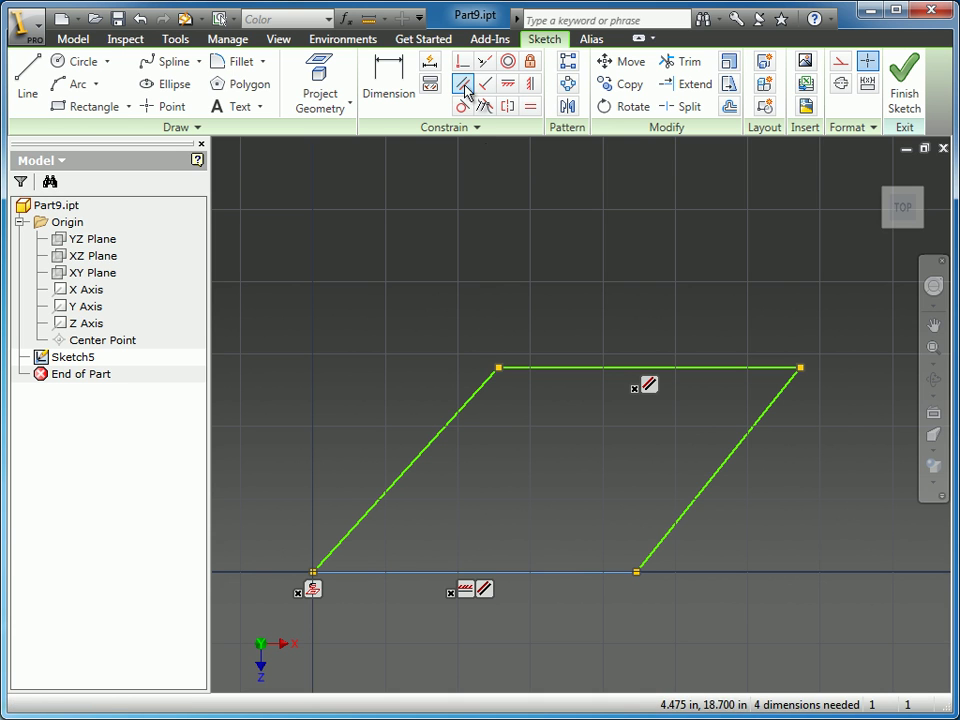
click(737, 450)
click(443, 437)
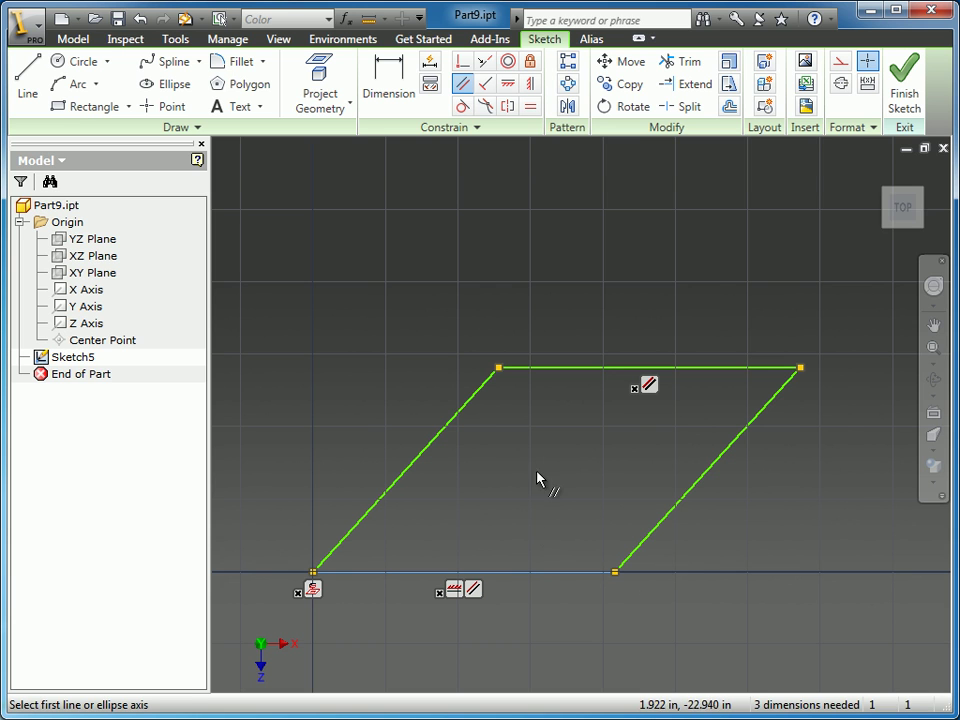
right_click(553, 440)
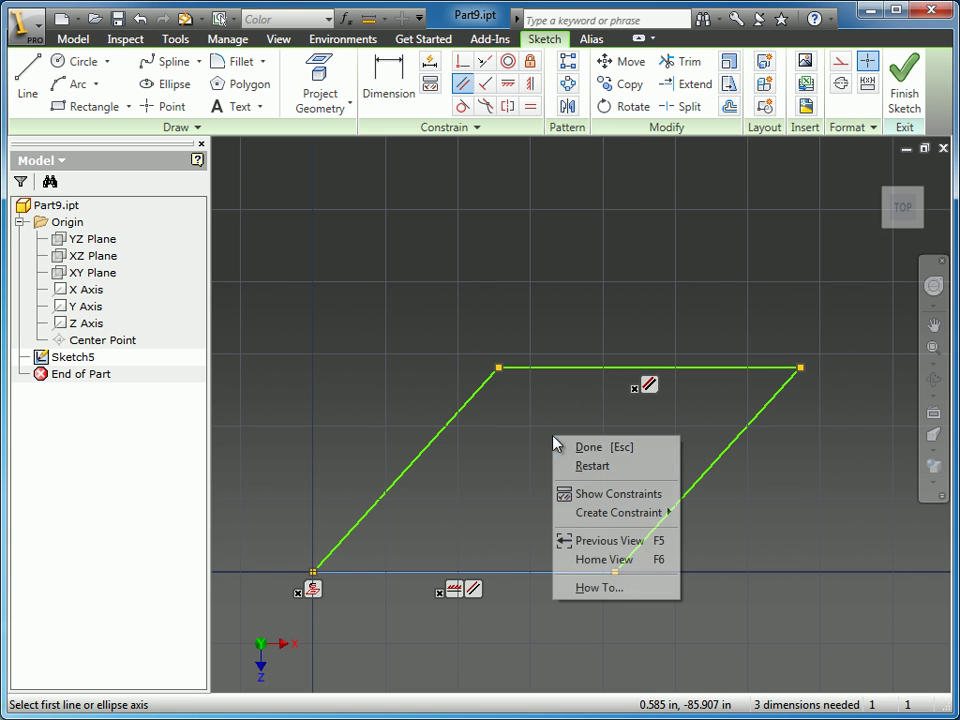
click(591, 497)
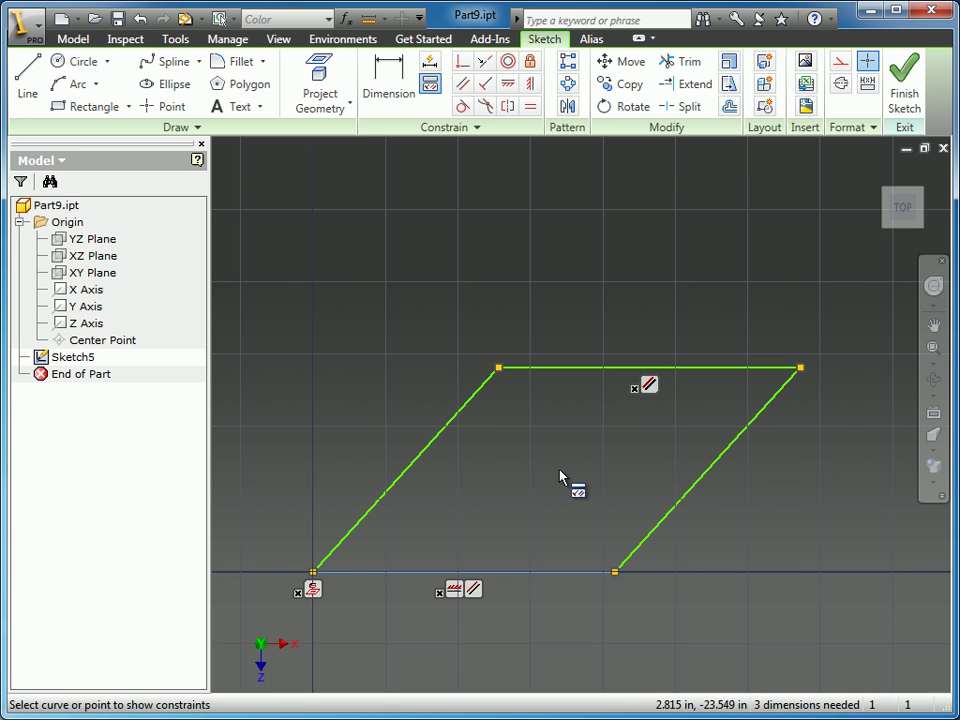
click(701, 483)
click(440, 436)
right_click(574, 471)
click(606, 497)
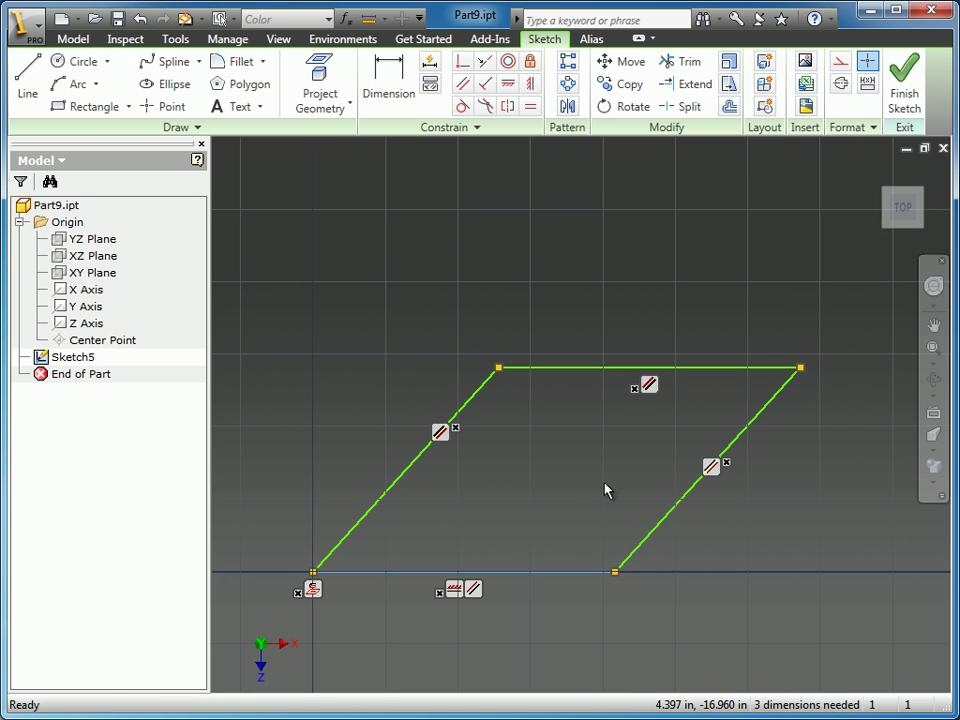
middle_drag(606, 491, 634, 435)
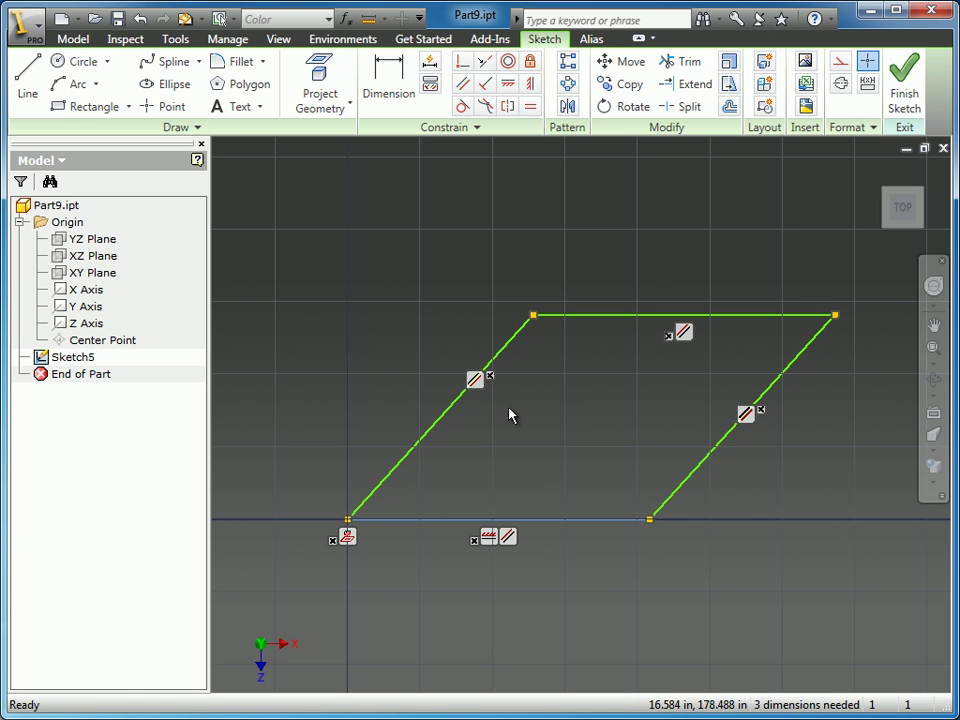
Make the left side perpendicular to the top line and show all constraints
click(493, 89)
click(524, 328)
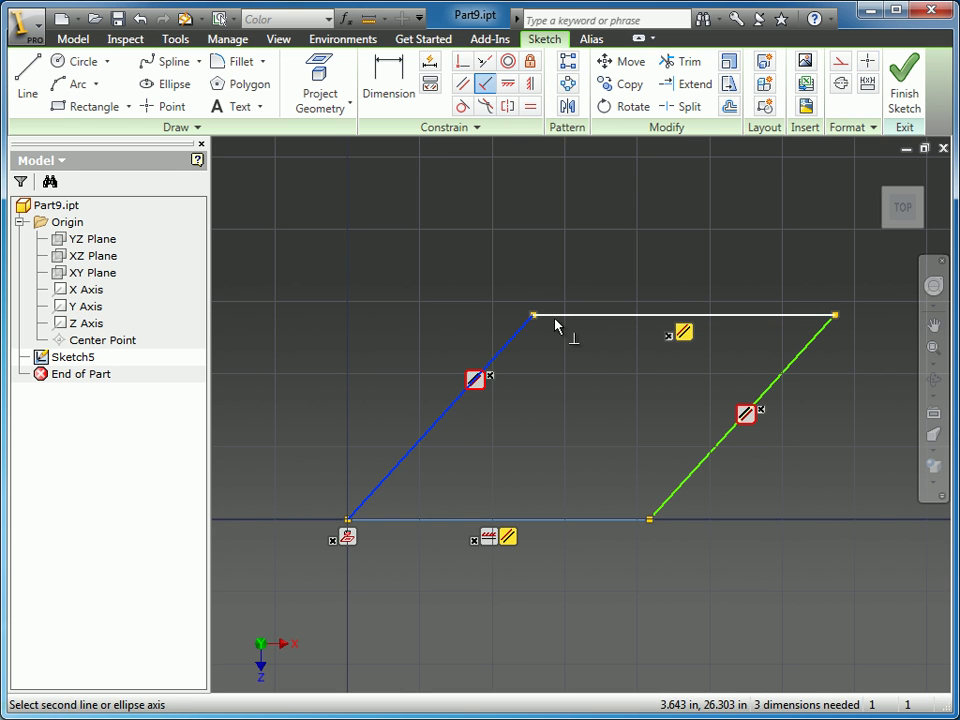
click(555, 318)
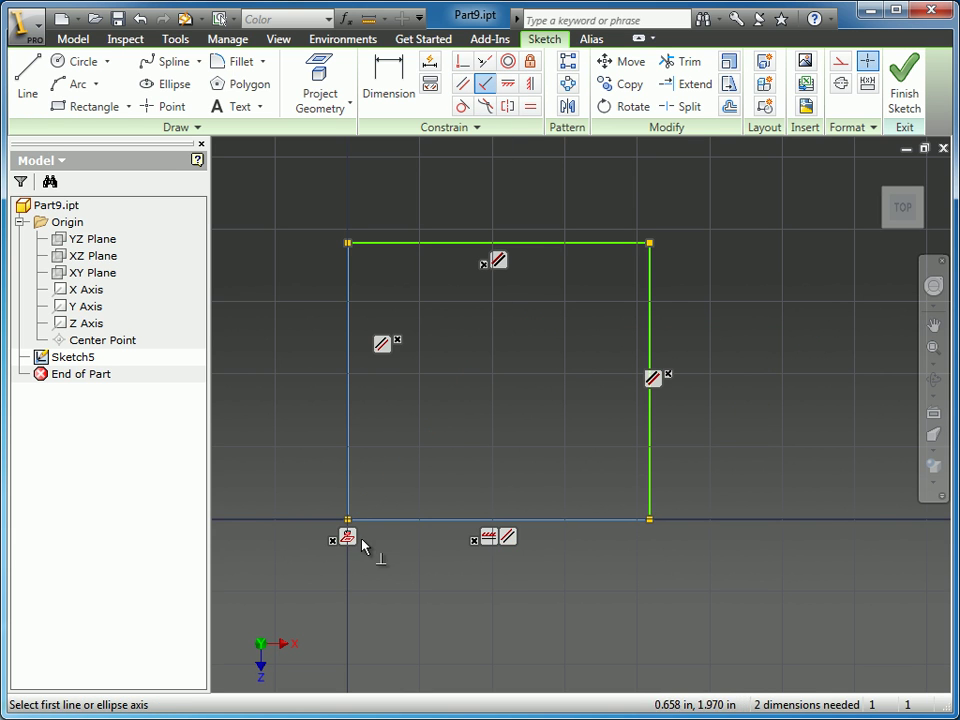
right_click(493, 342)
click(518, 341)
right_click(529, 352)
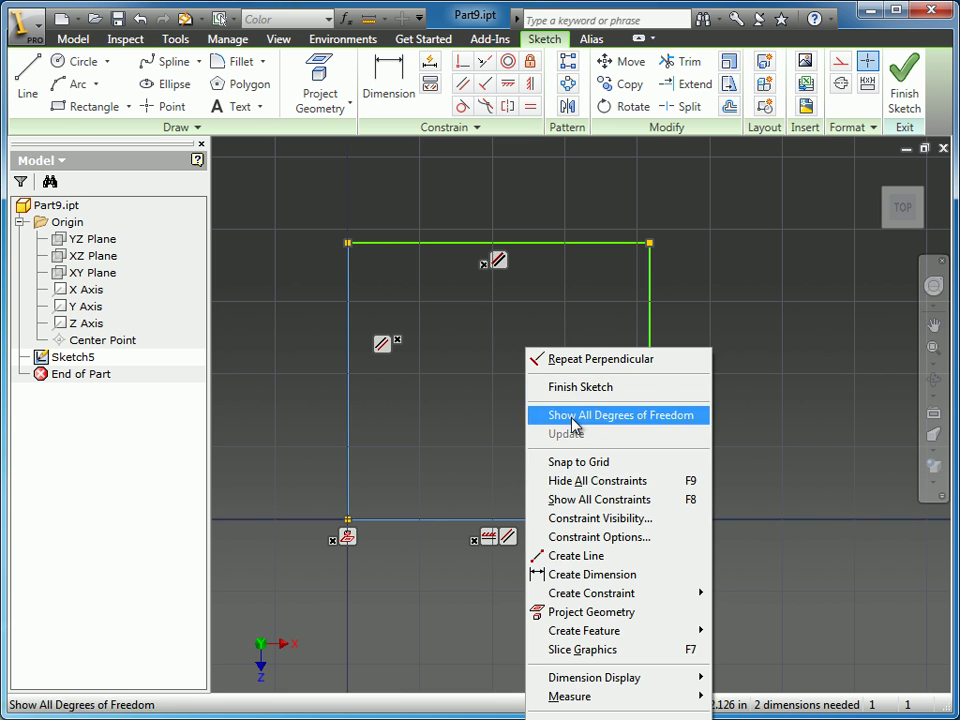
click(575, 499)
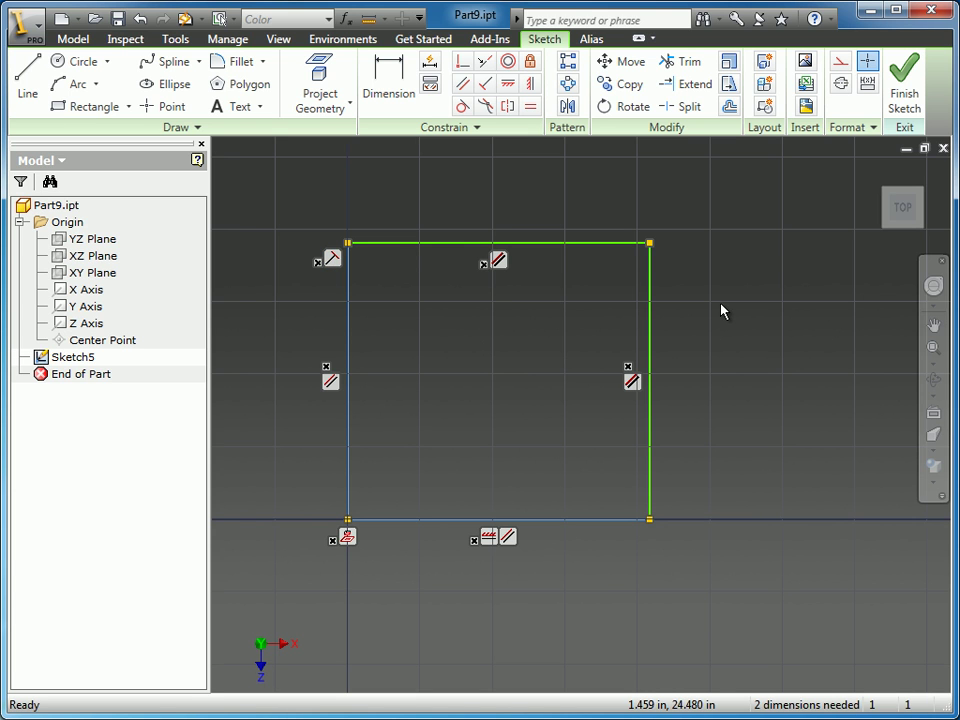
Hide all constraint symbols in the sketch (F9)
mouse_move(733, 347)
middle_down()
mouse_move(765, 390)
mouse_move(720, 420)
middle_up()
right_click(611, 406)
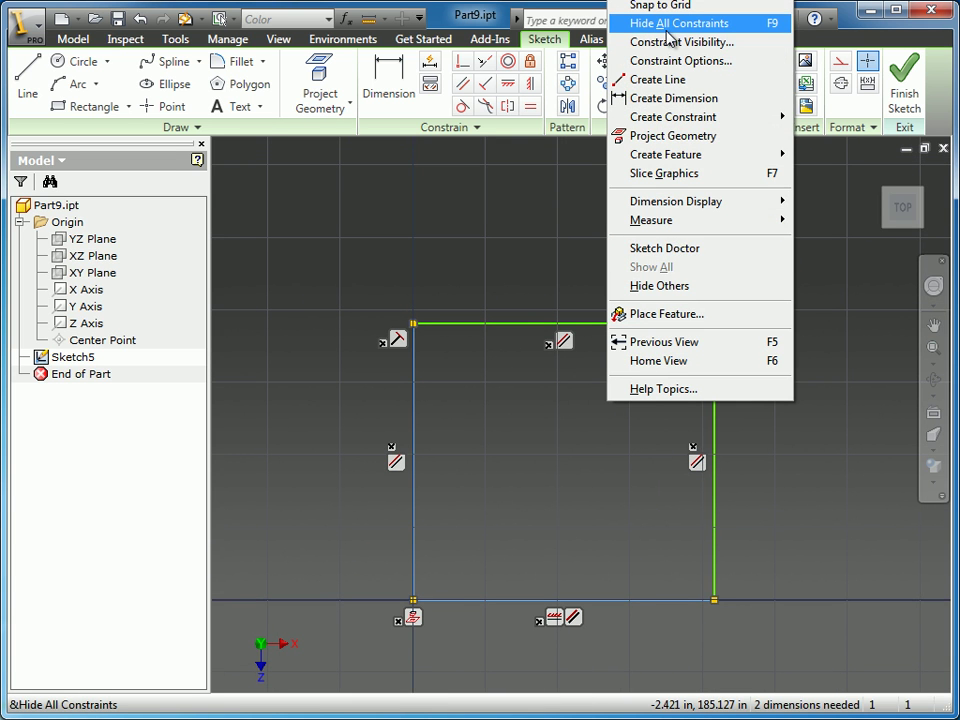
click(669, 29)
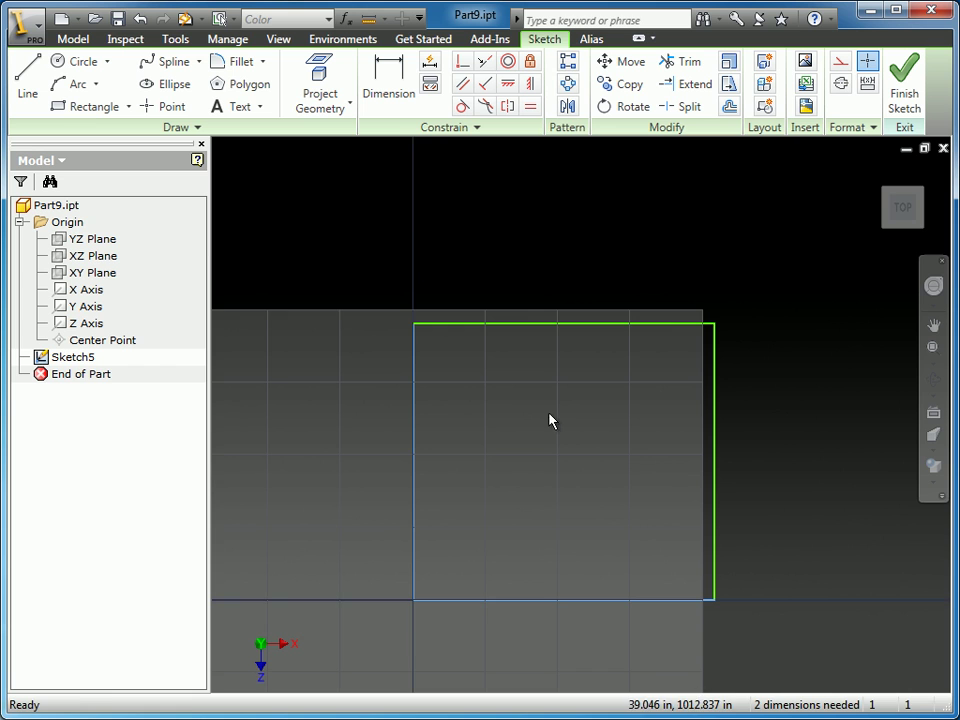
Dimension the top edge as a 4 in width, then pick the right edge for a height
middle_drag(551, 421, 531, 356)
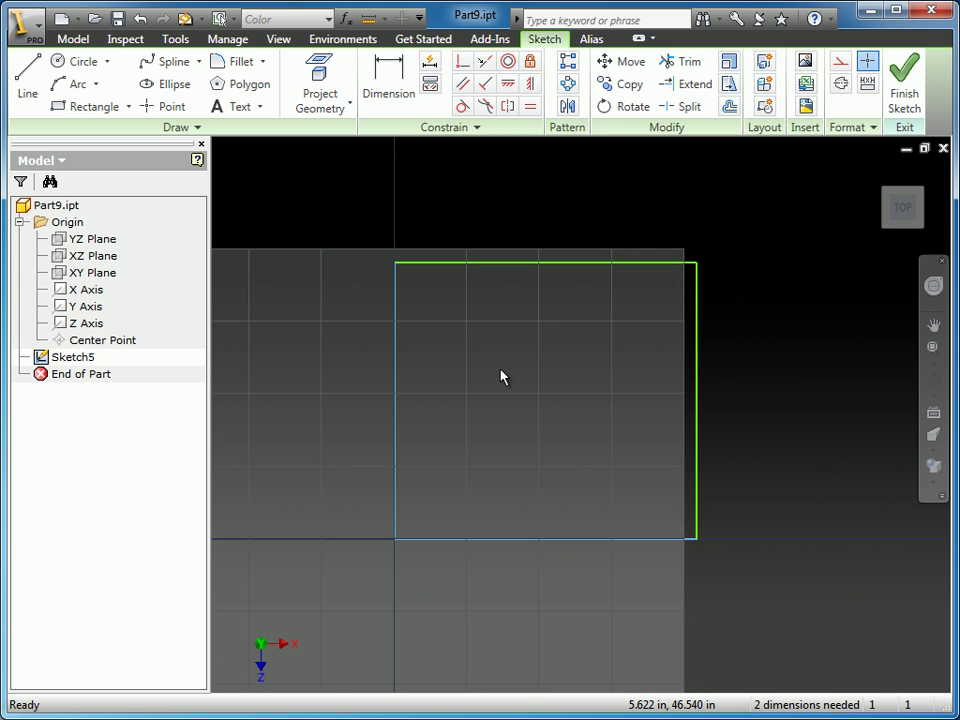
key(d)
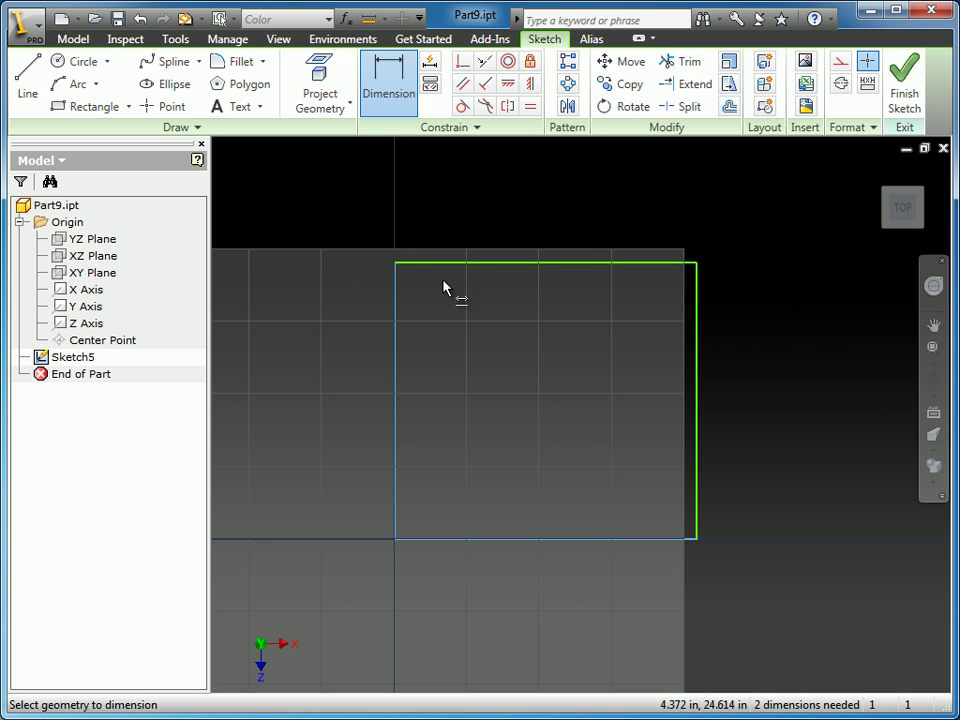
middle_drag(598, 363, 606, 431)
click(578, 335)
click(549, 242)
text(4)
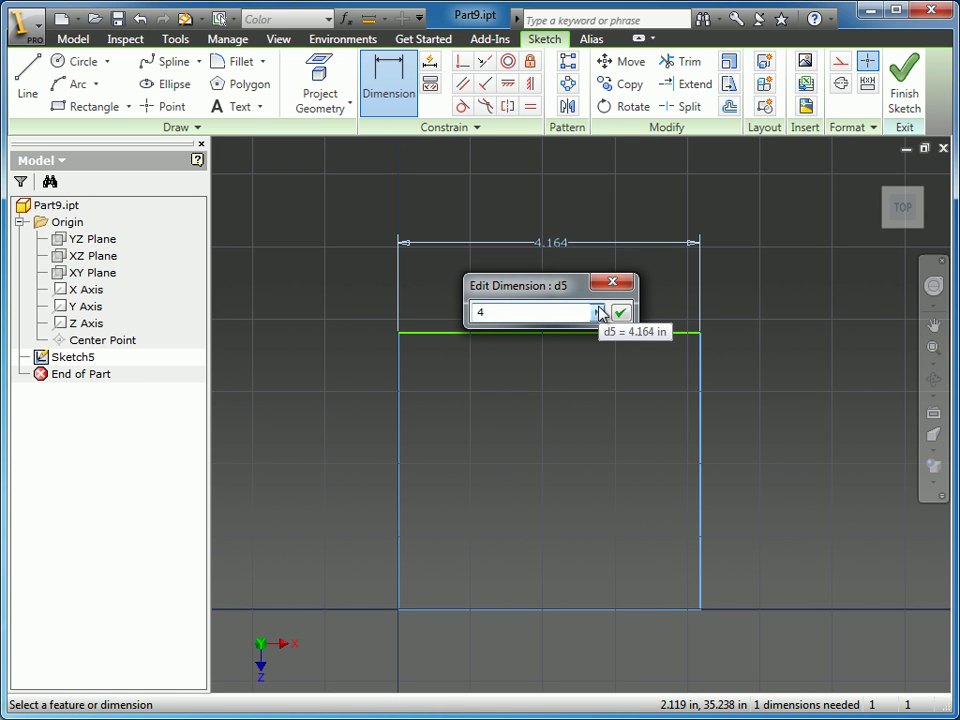
key(Return)
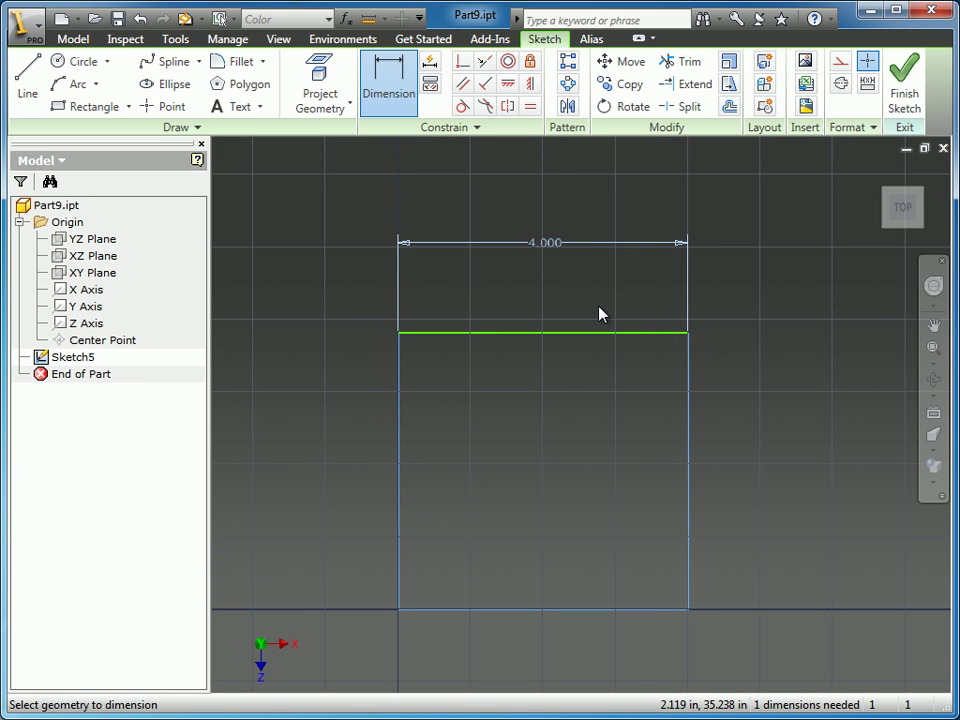
click(690, 403)
Place the height dimension and set it to d5/2, giving a 2.000 in height
click(799, 487)
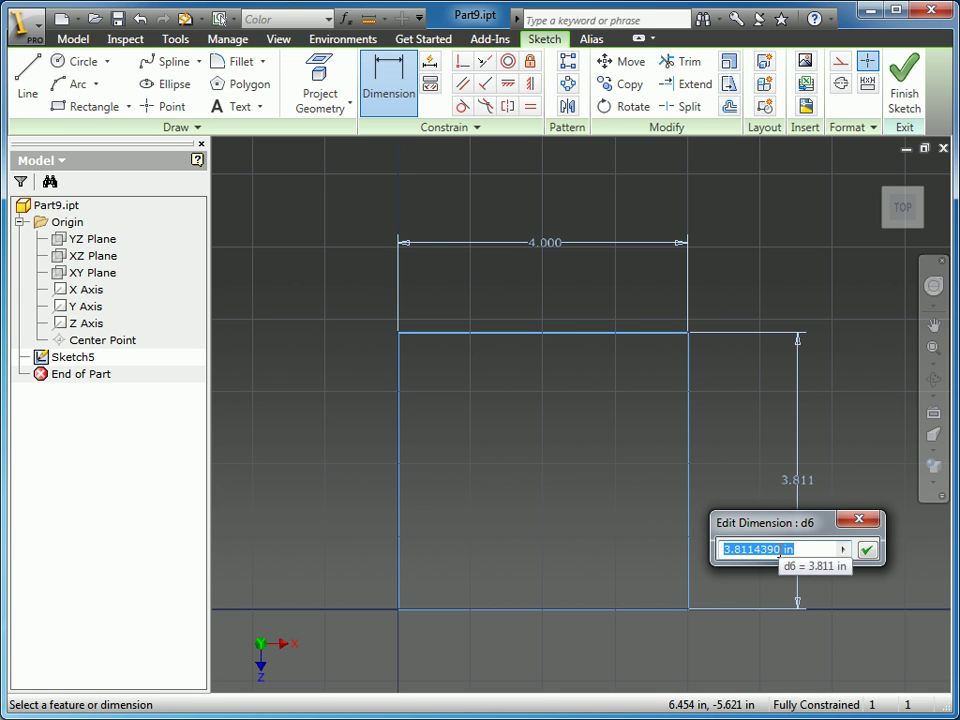
drag(809, 523, 813, 530)
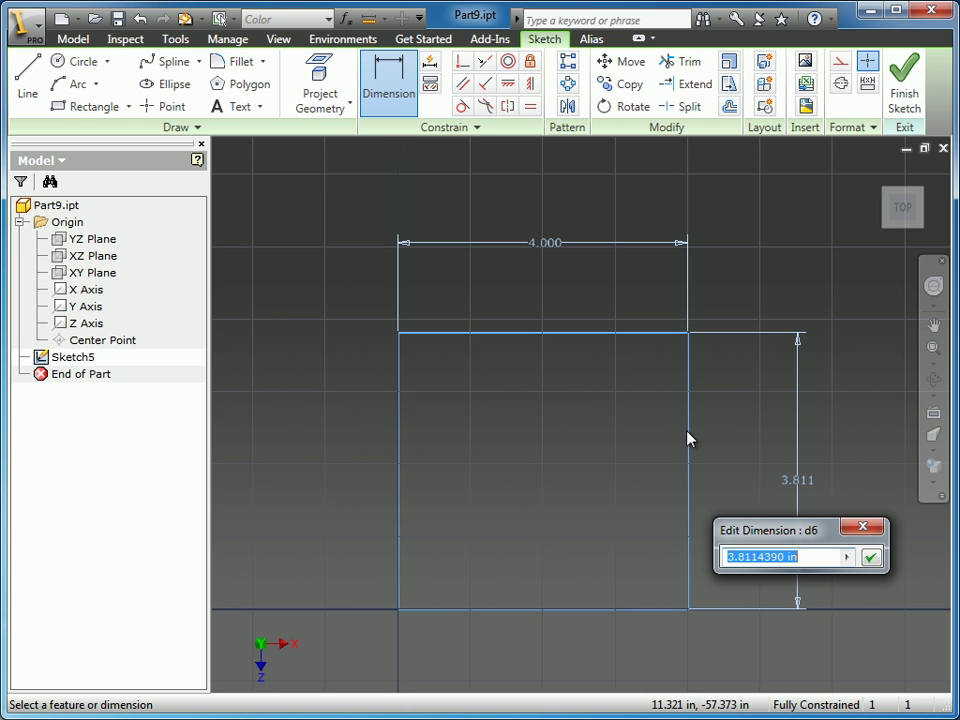
click(549, 245)
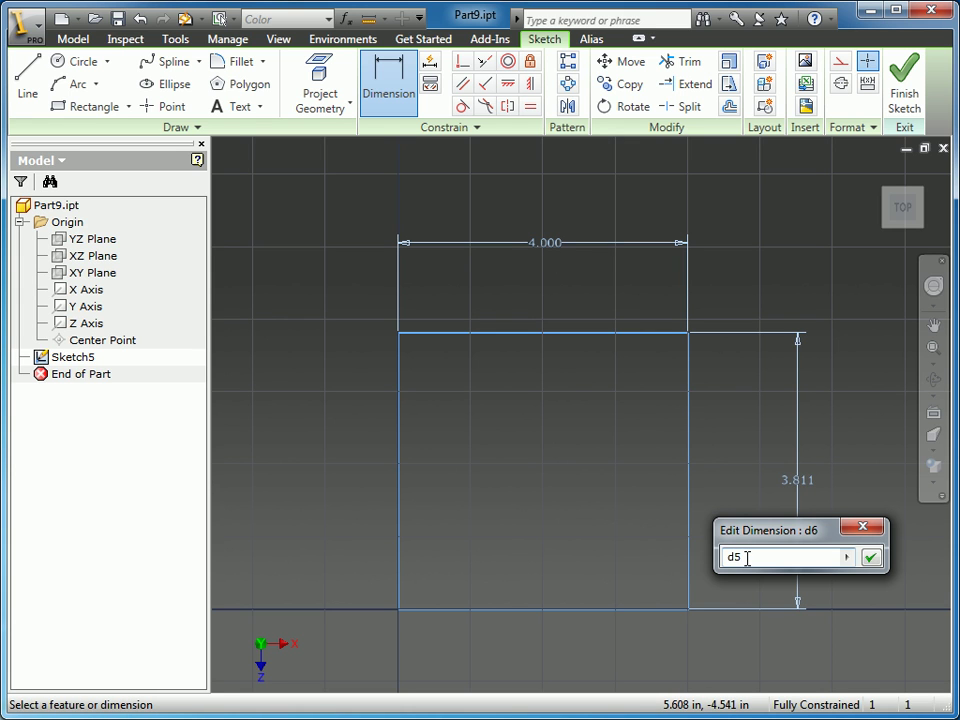
text(/2)
key(Return)
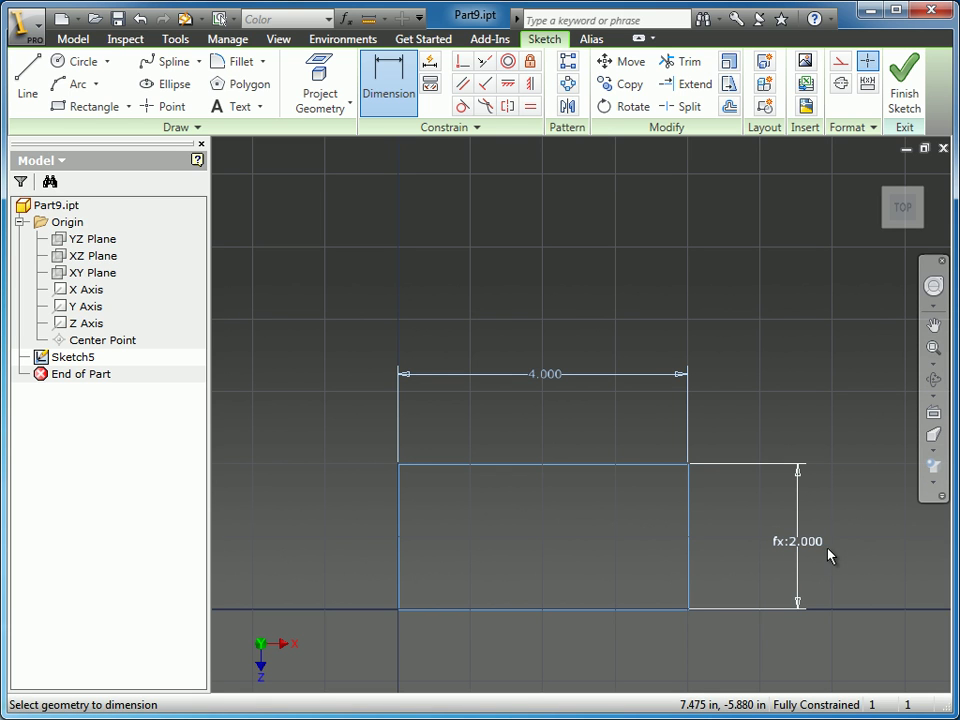
End dimensioning and set Dimension Display to Expression, showing d5 = 4 in and d6 = d5/2
middle_drag(621, 555, 601, 473)
right_click(755, 451)
click(770, 467)
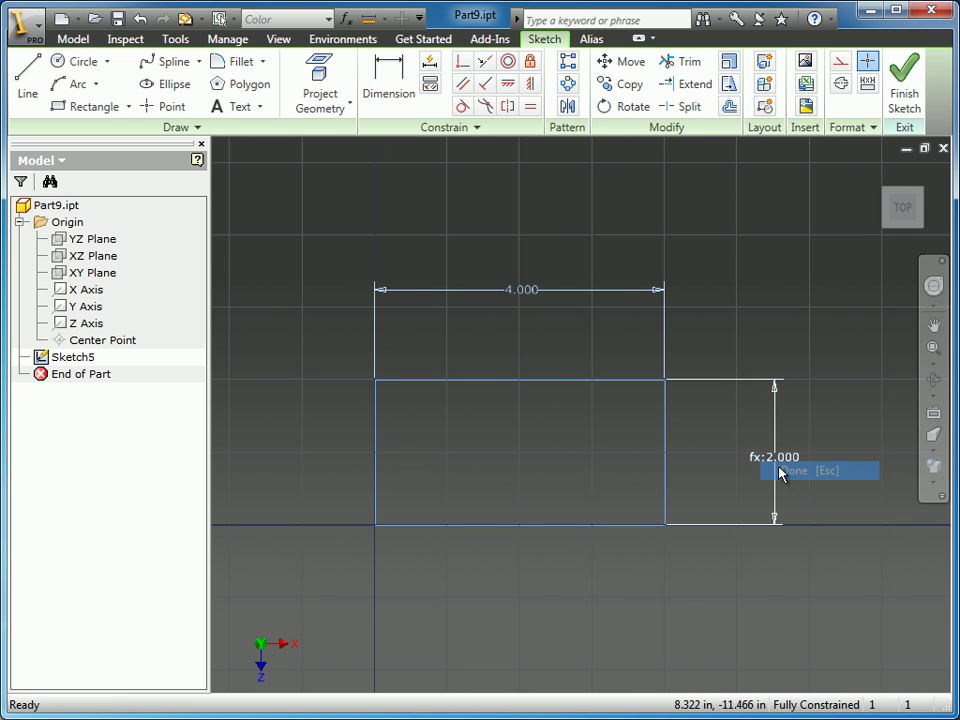
right_click(410, 220)
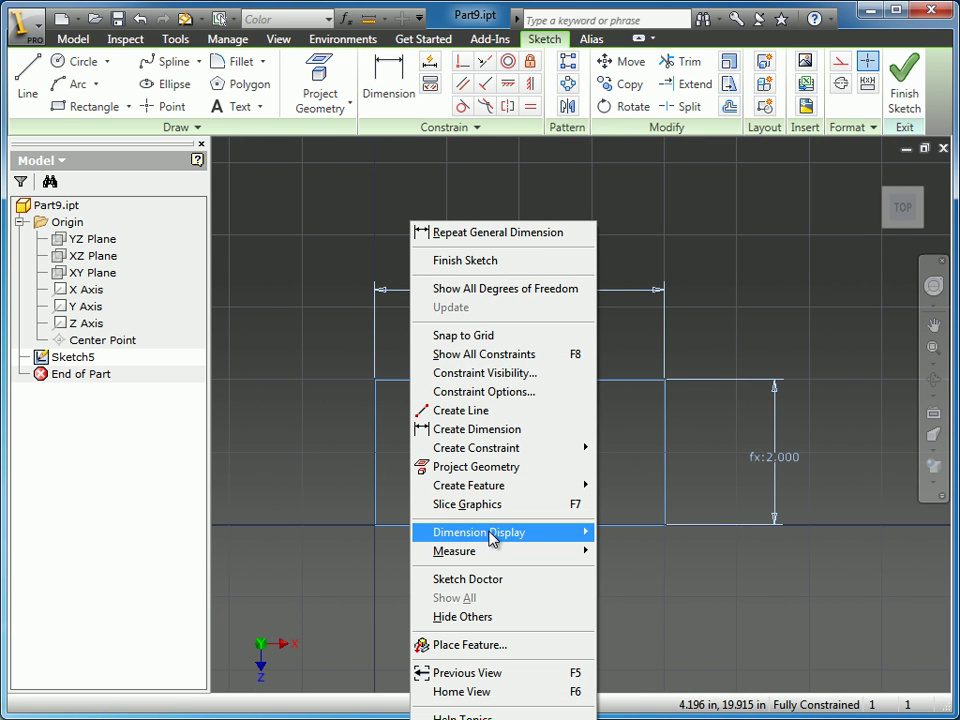
mouse_move(537, 541)
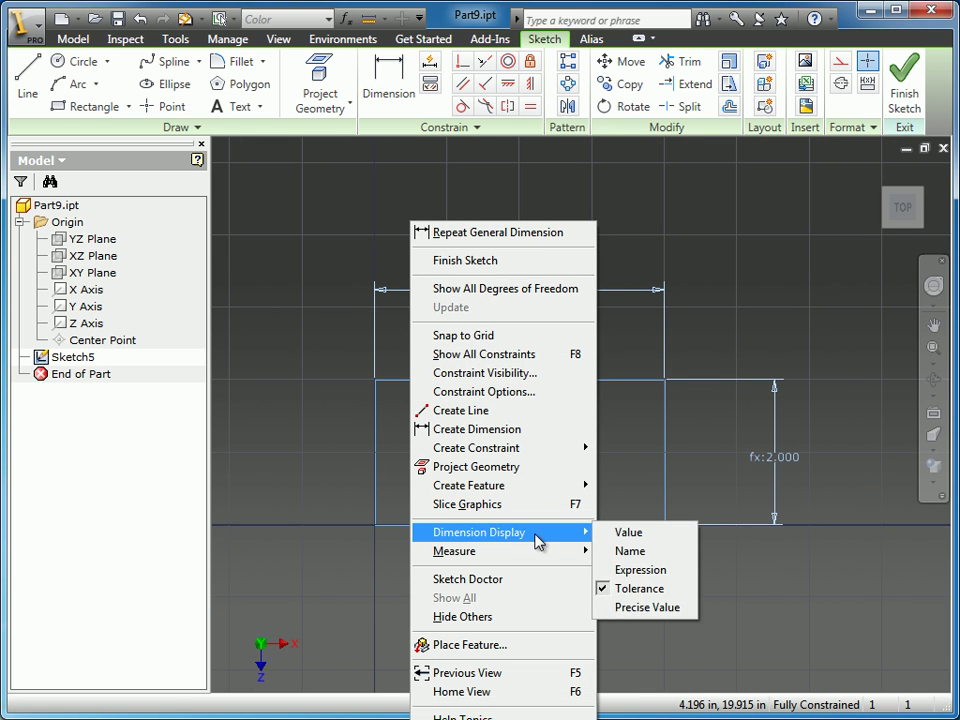
click(365, 207)
right_click(363, 205)
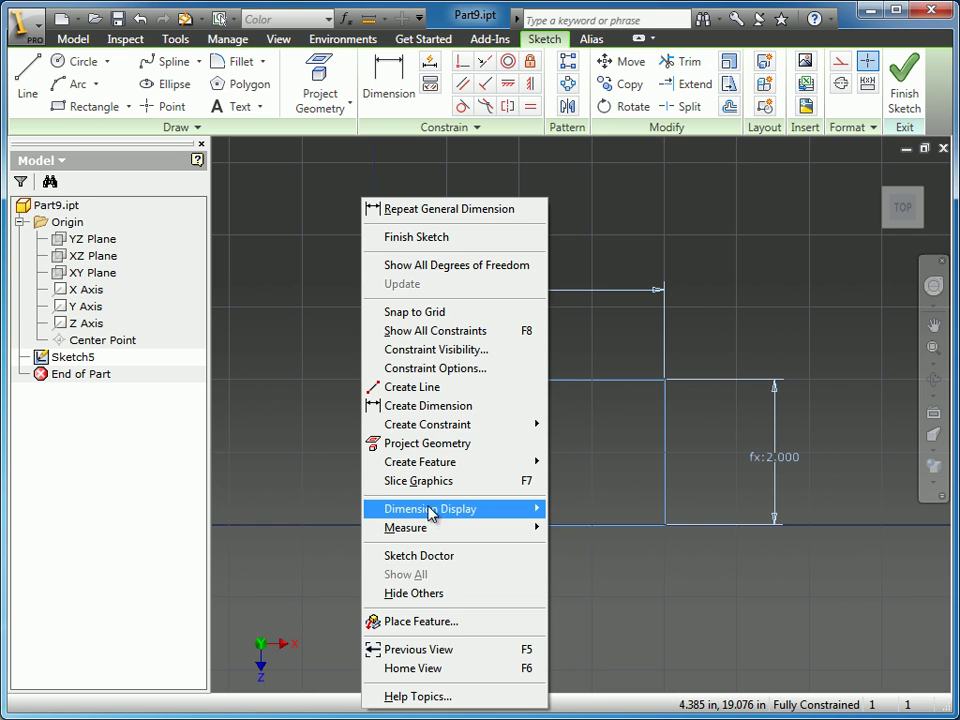
mouse_move(433, 515)
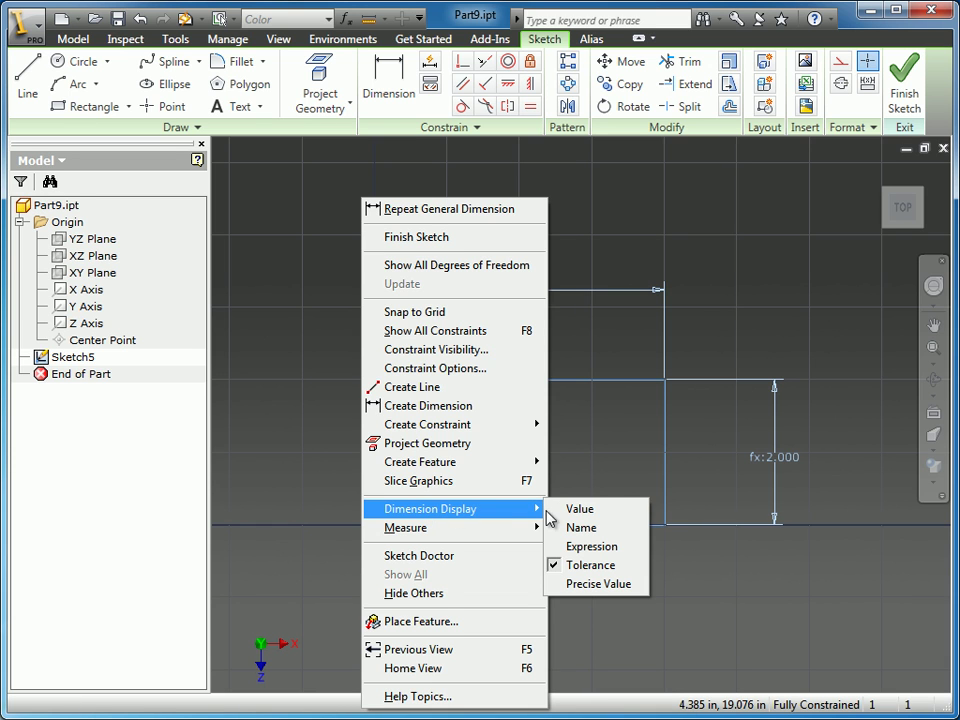
click(603, 548)
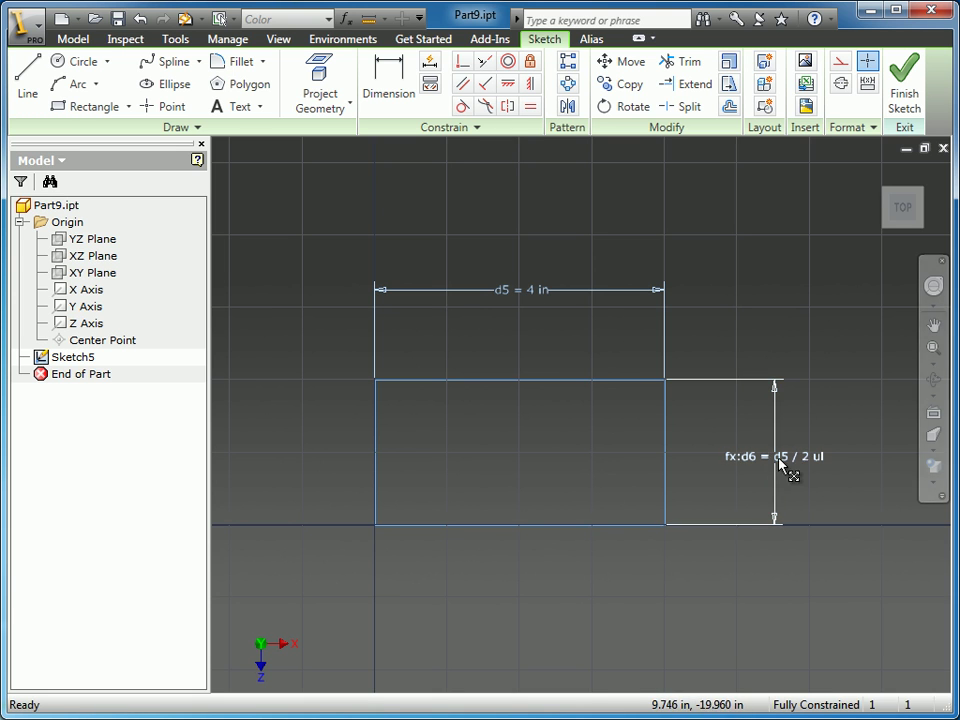
Change the width dimension d5 to 7 in so the linked height becomes 3.500
double_click(529, 291)
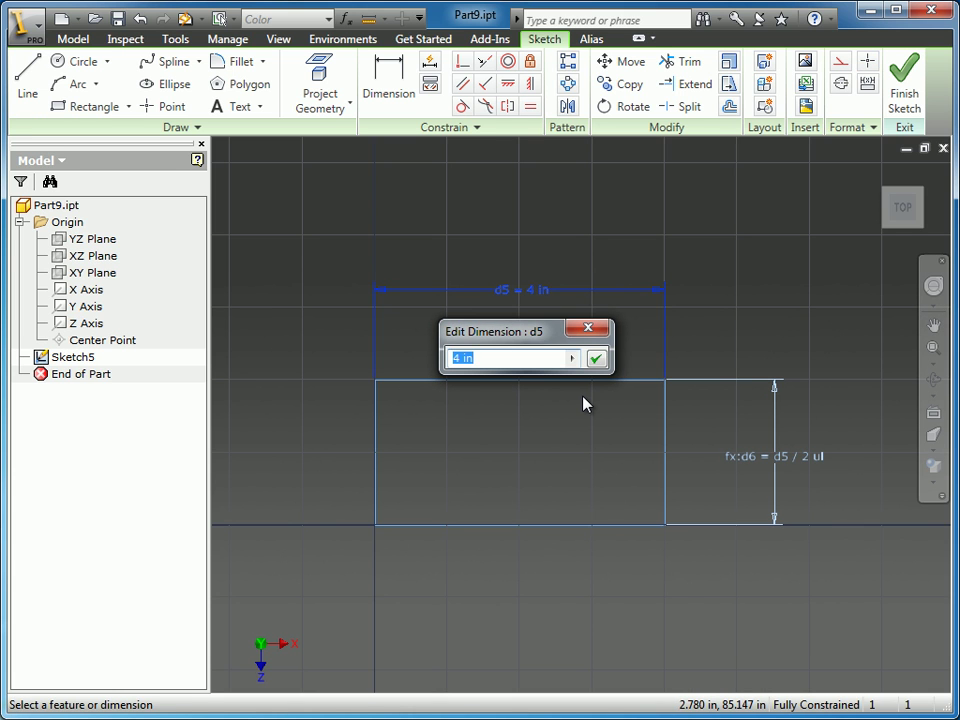
text(7)
key(Return)
mouse_move(793, 422)
middle_down()
mouse_move(707, 418)
mouse_move(660, 437)
middle_up()
scroll(660, 437, down, 3)
scroll(668, 439, up, 4)
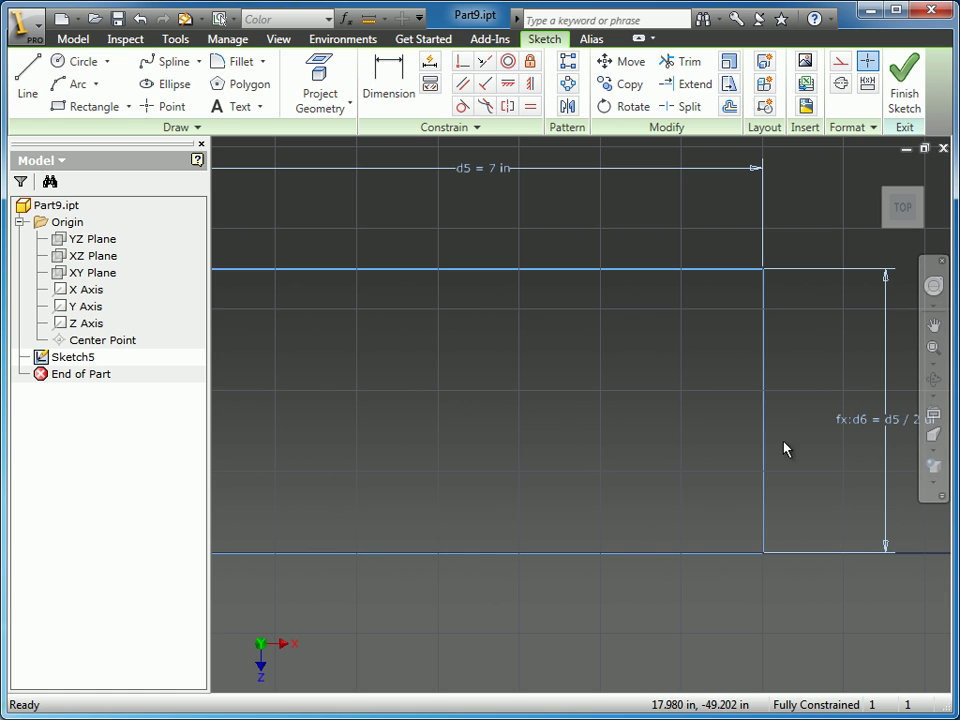
scroll(600, 388, down, 2)
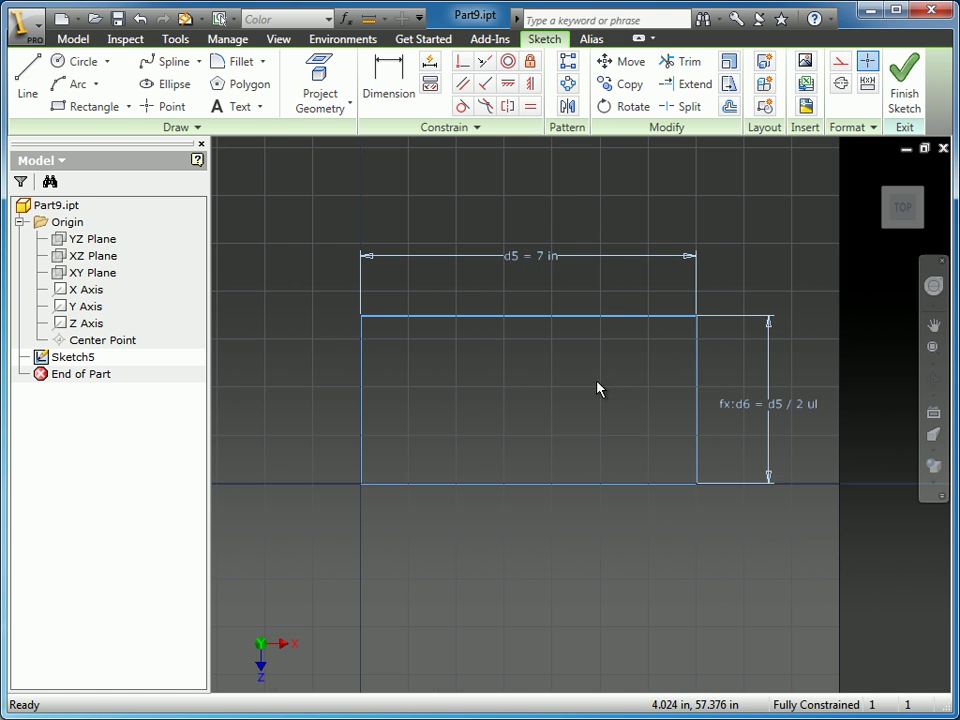
middle_drag(598, 388, 583, 408)
Switch Dimension Display back to Value
right_click(553, 367)
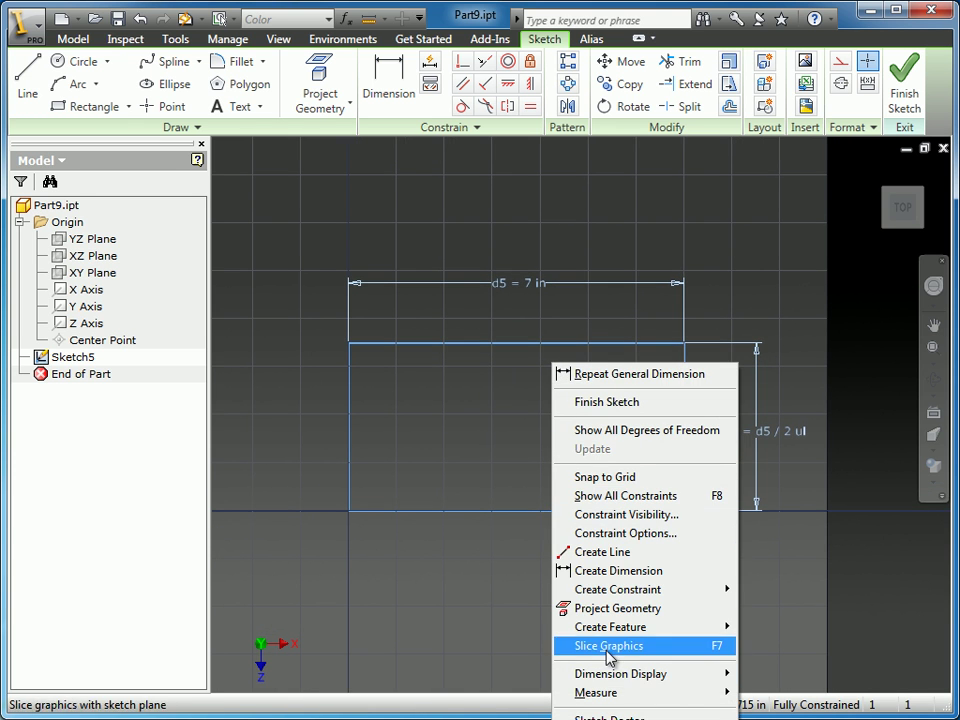
mouse_move(686, 677)
click(783, 679)
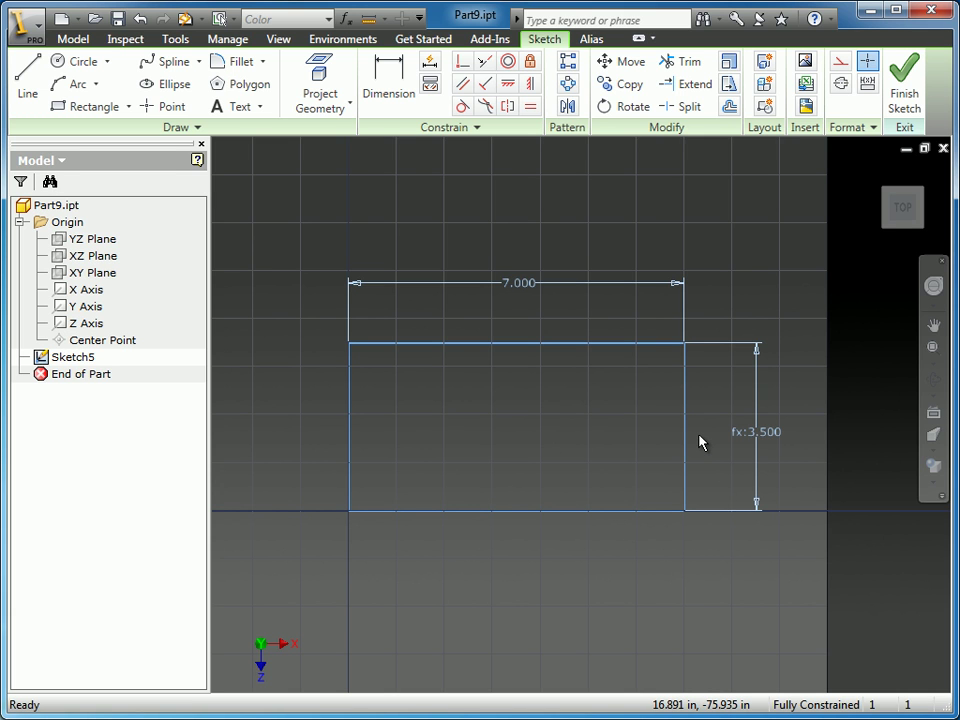
click(90, 110)
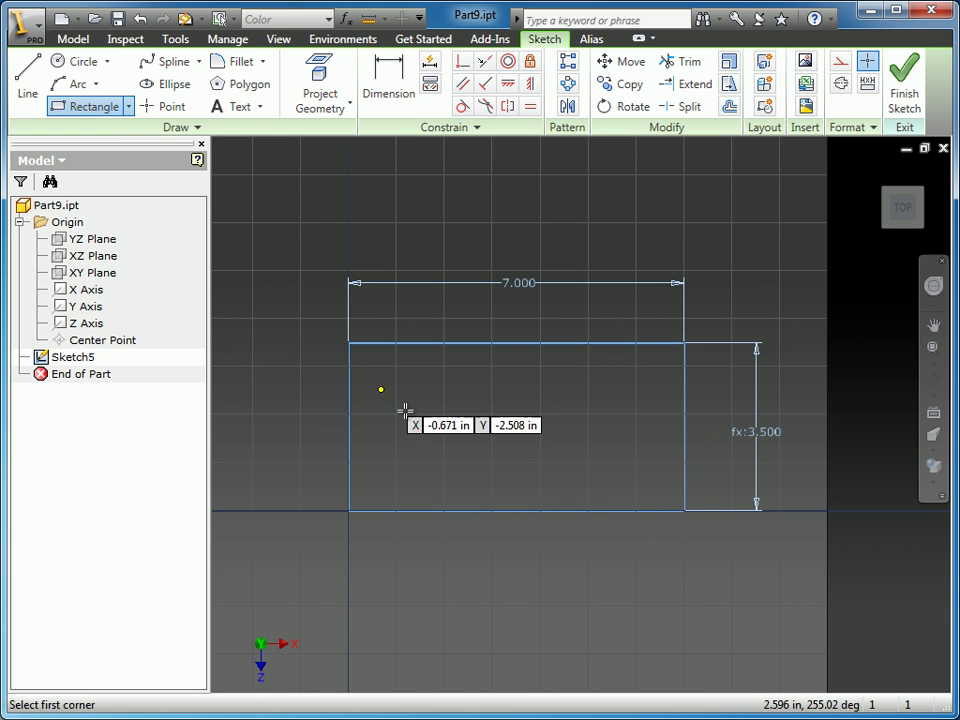
click(399, 461)
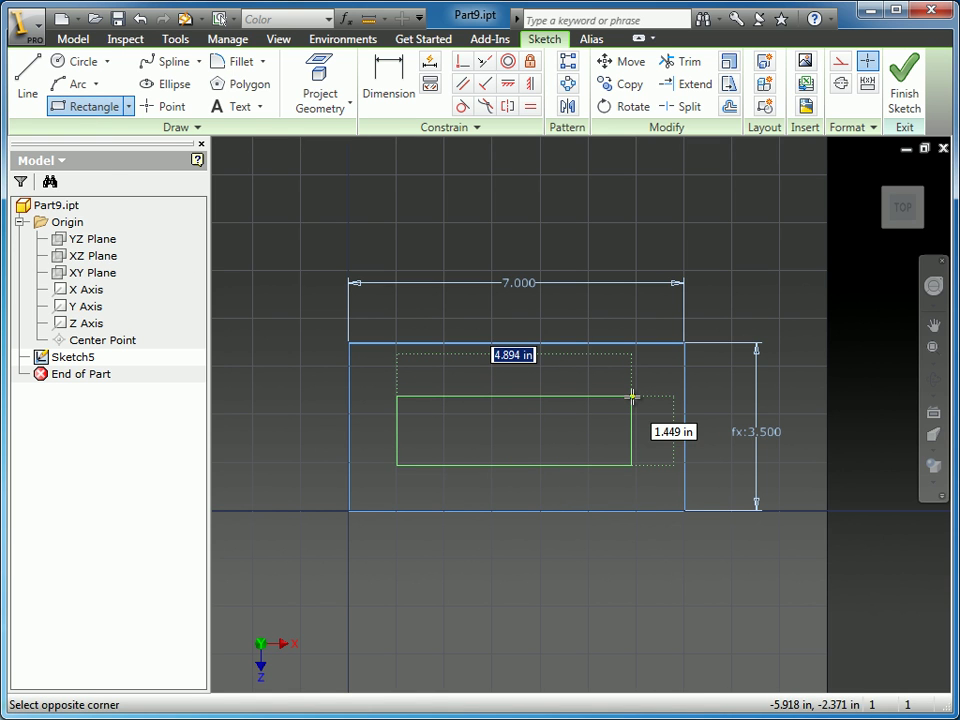
key(Escape)
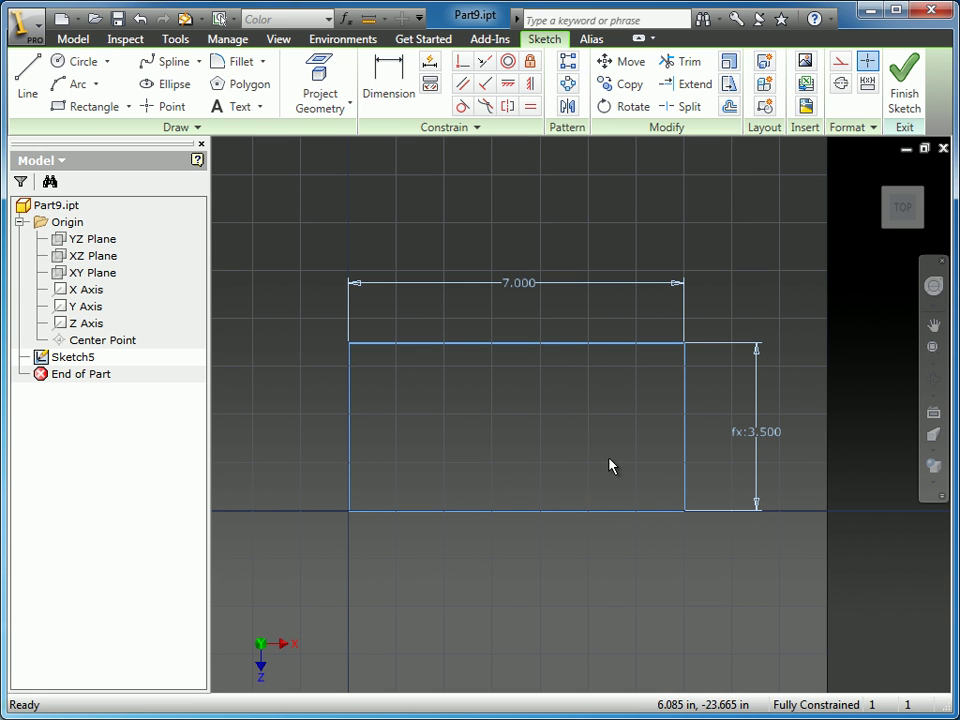
Finish the sketch and extrude the 7 x 3.5 rectangle 1 in into Extrusion2
click(904, 90)
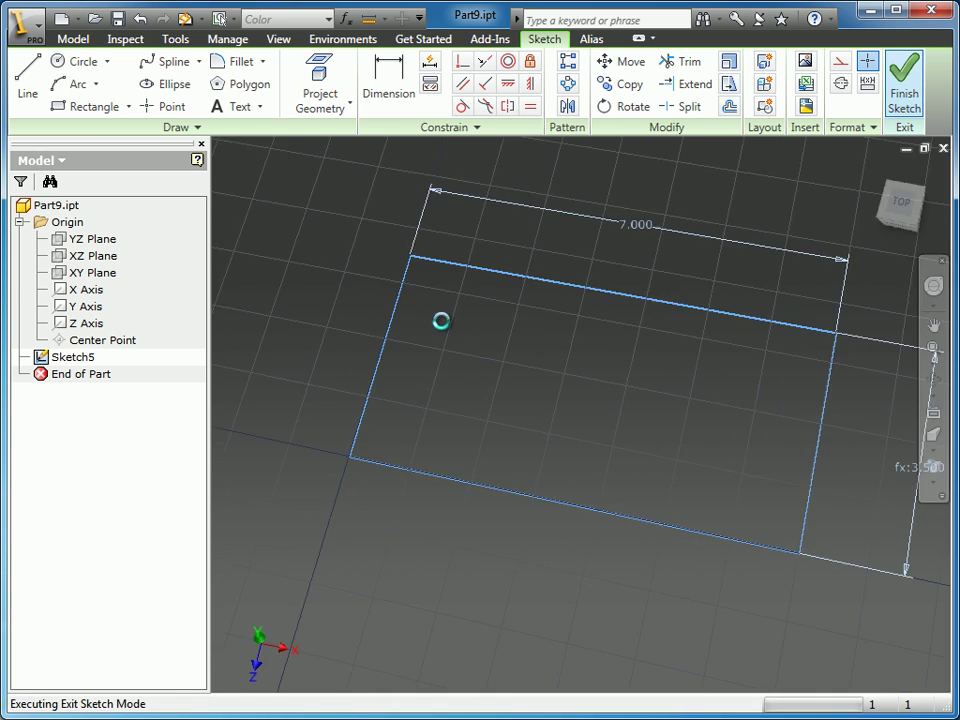
click(878, 173)
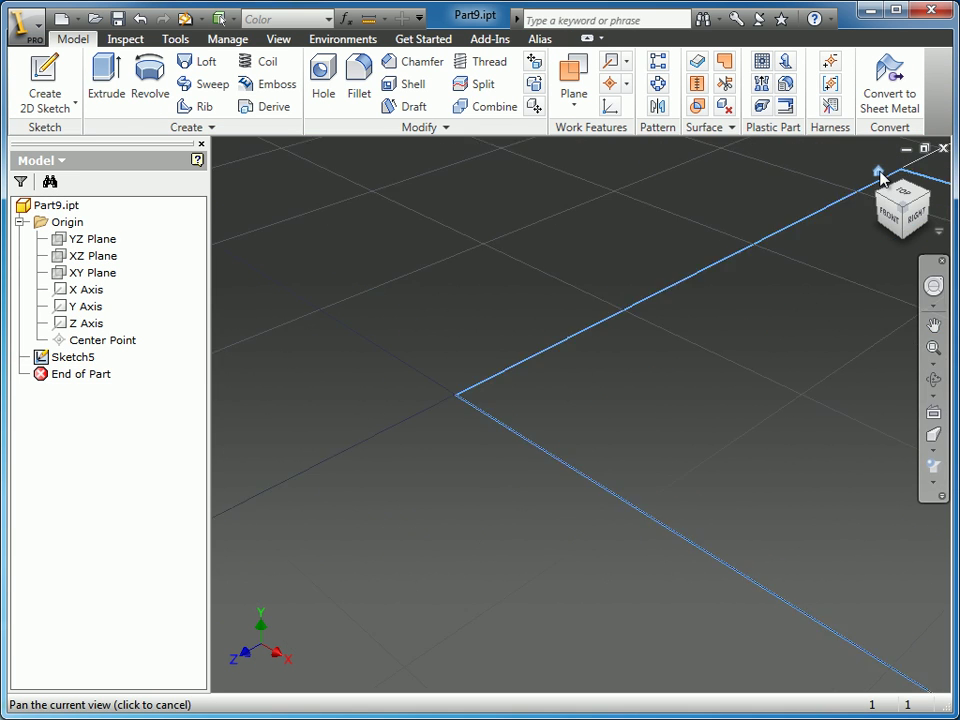
click(92, 70)
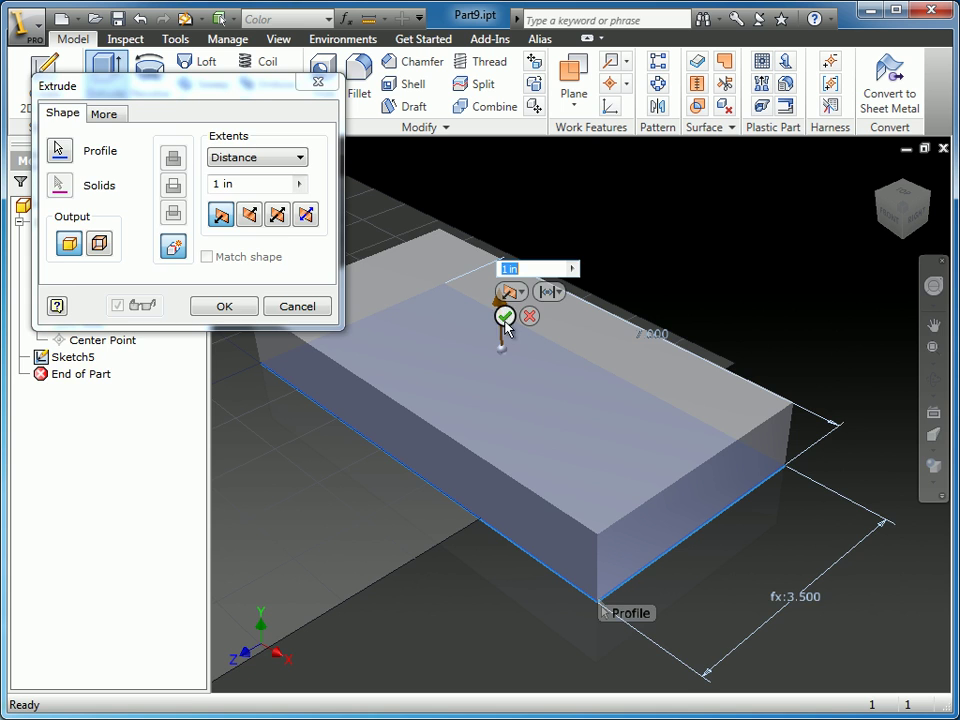
click(504, 317)
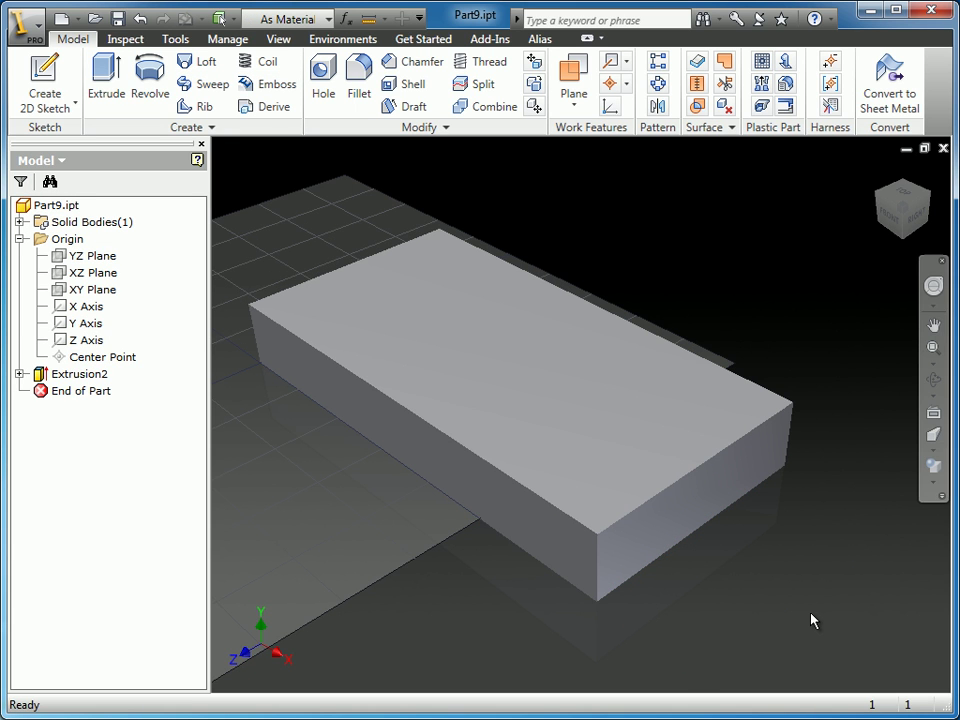